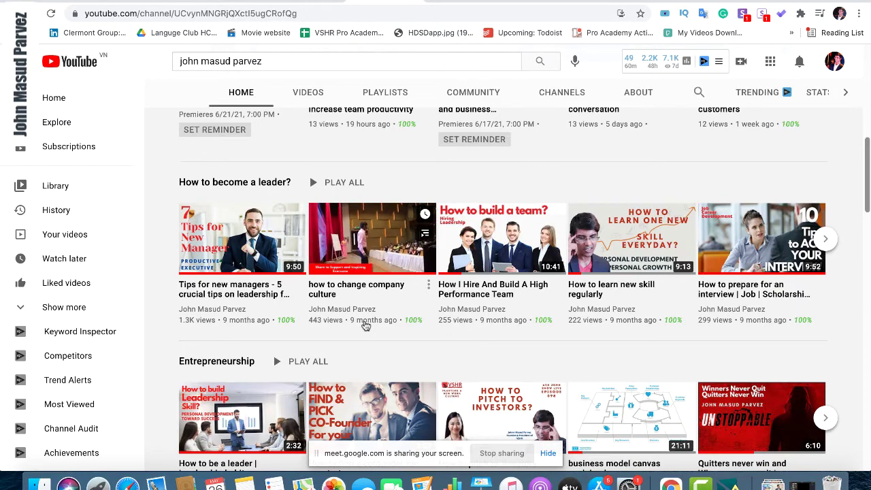
Look over the channel's uploaded video thumbnails and view the "Why do you need a mentor" premiere page
scroll(366, 327, up, 2)
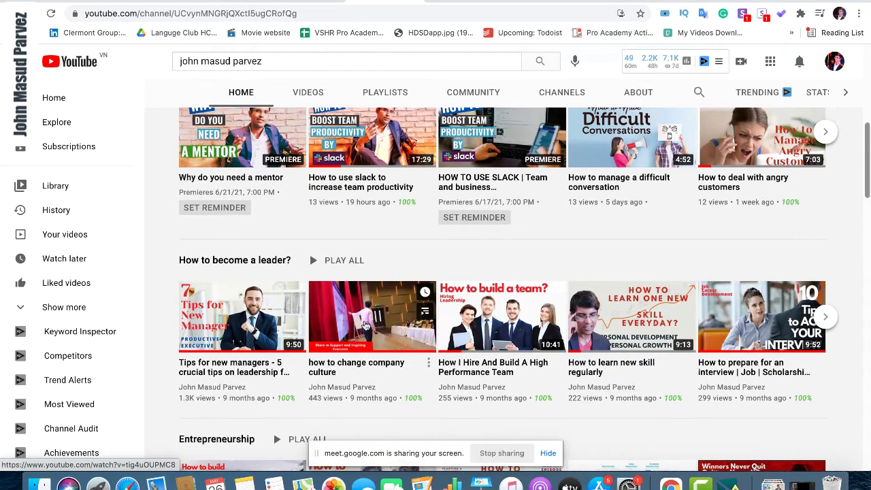
scroll(379, 290, up, 2)
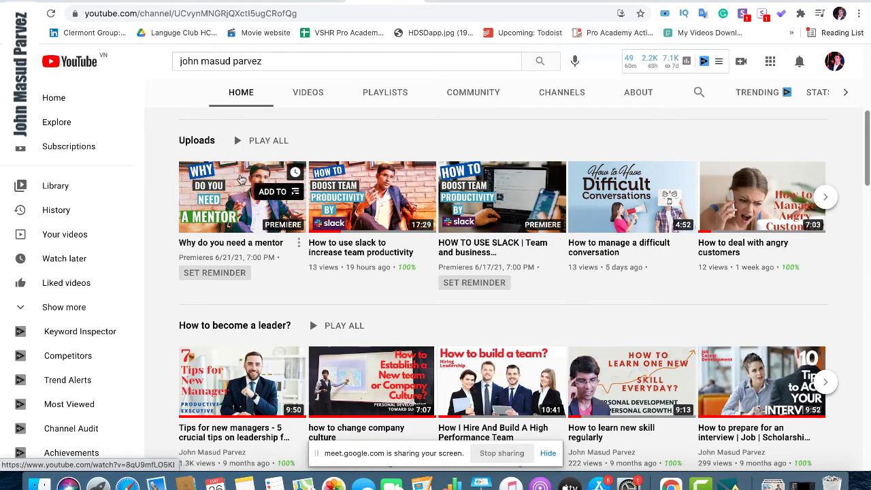
scroll(241, 330, down, 1)
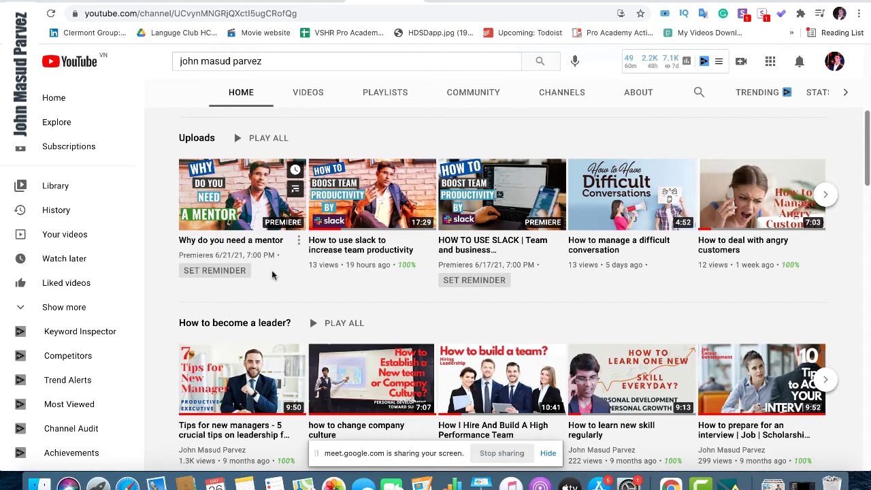
click(225, 3)
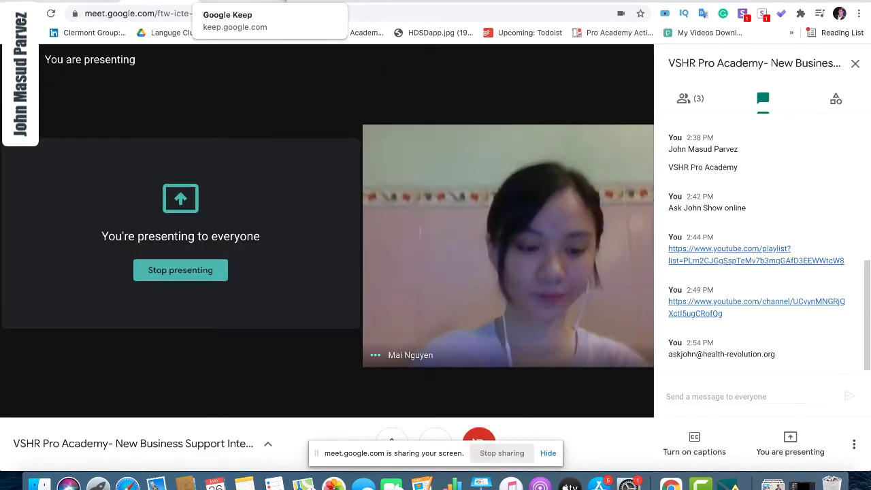
click(301, 2)
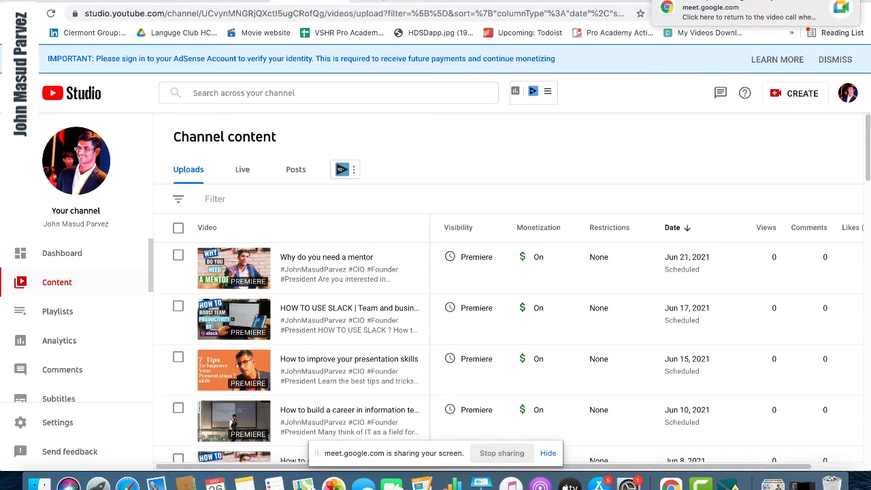
key(ctrl+shift+Tab)
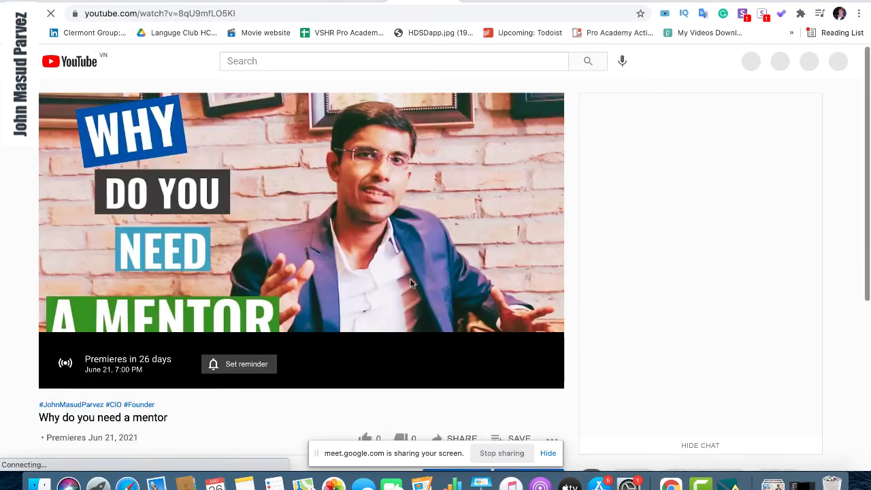
scroll(371, 270, down, 3)
scroll(373, 365, up, 3)
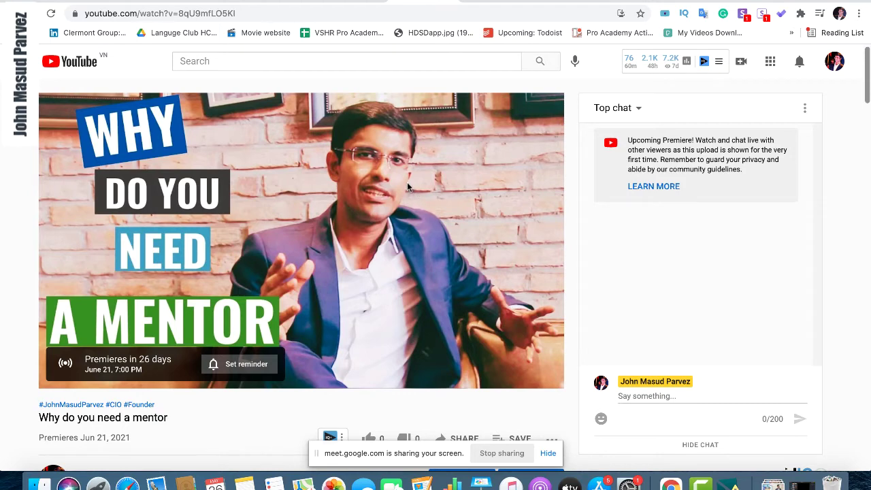
Switch to the "Tips for new managers" video, sample several moments of it and pause it at 1:58
click(363, 34)
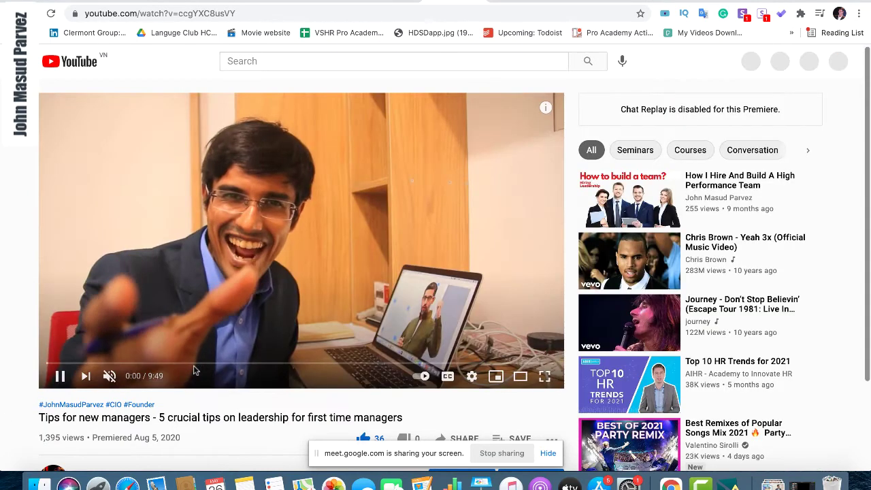
click(141, 364)
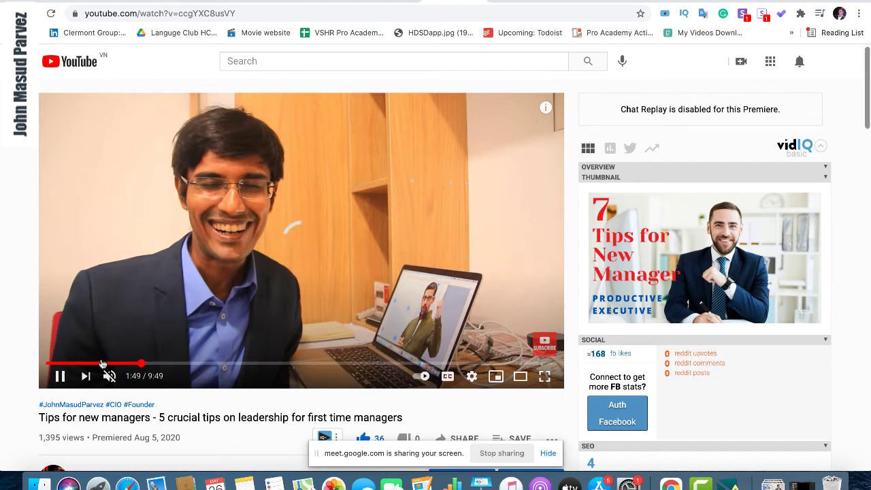
click(101, 364)
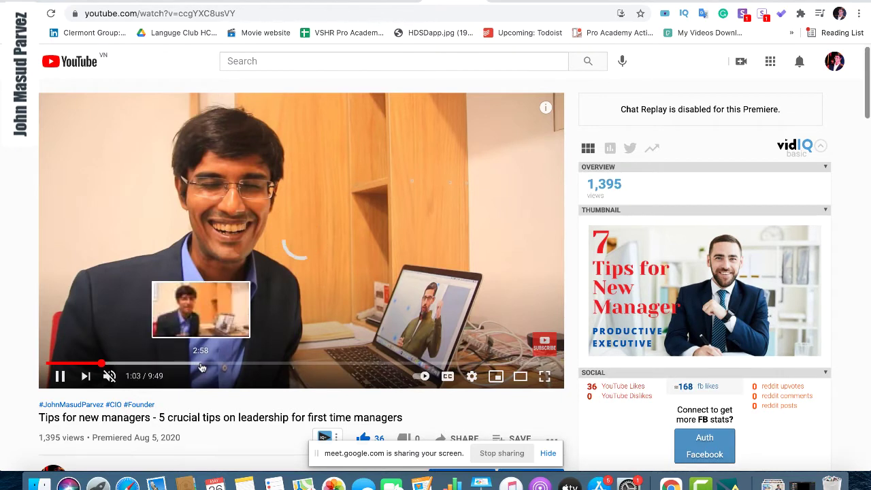
click(202, 365)
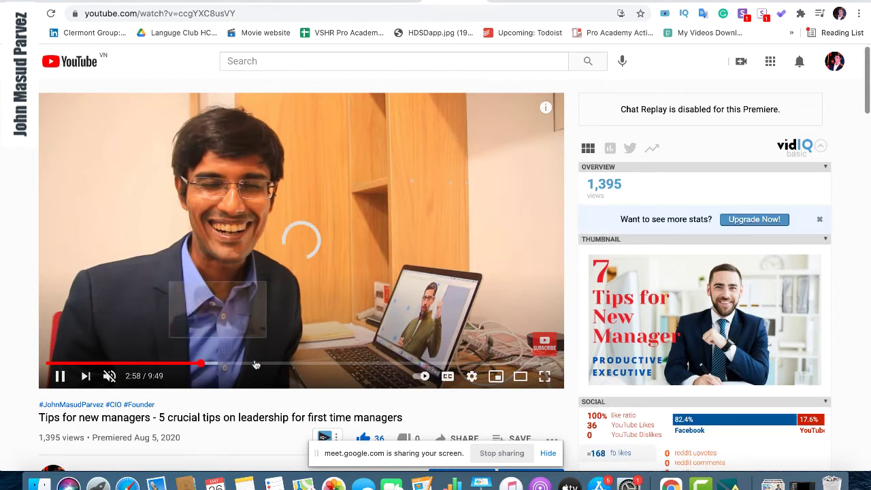
click(256, 364)
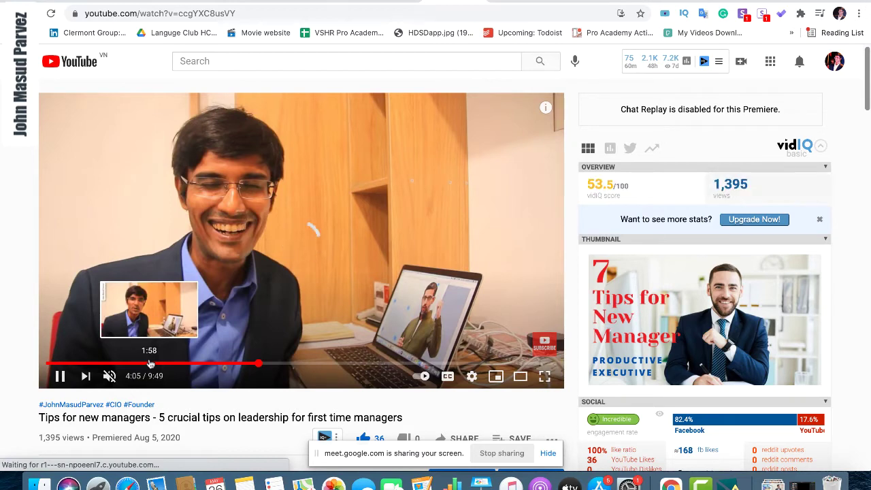
click(149, 364)
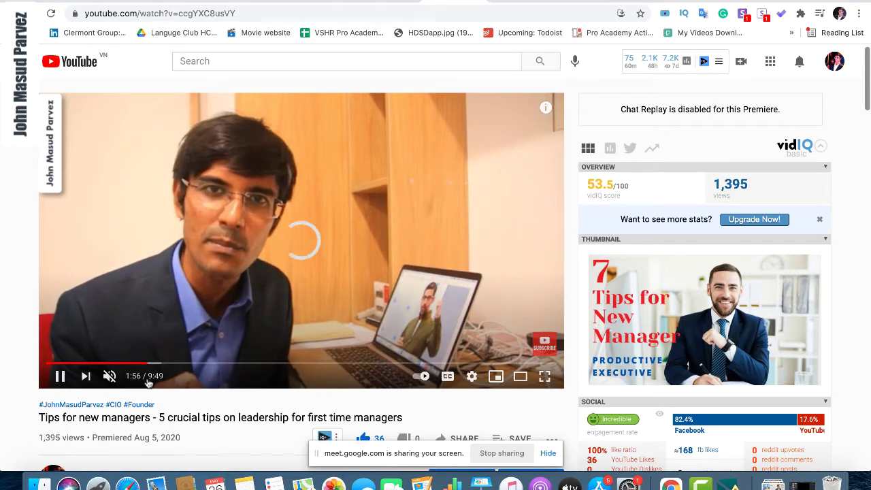
mouse_move(111, 379)
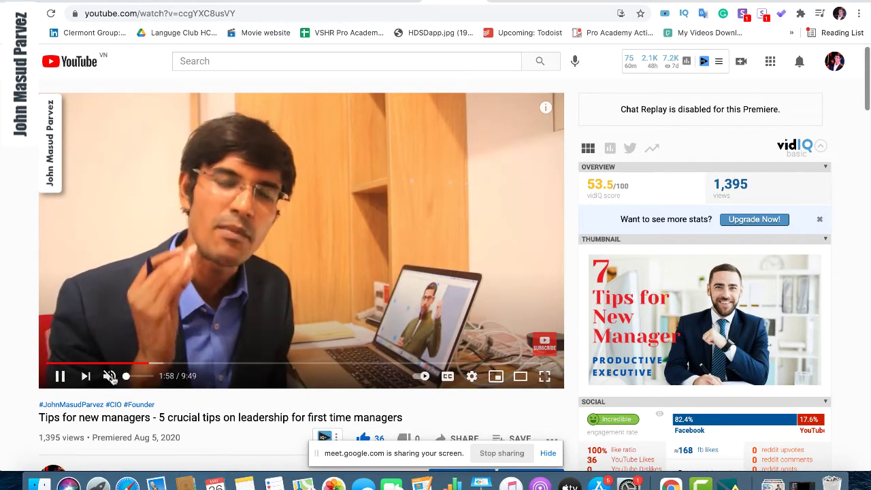
click(60, 379)
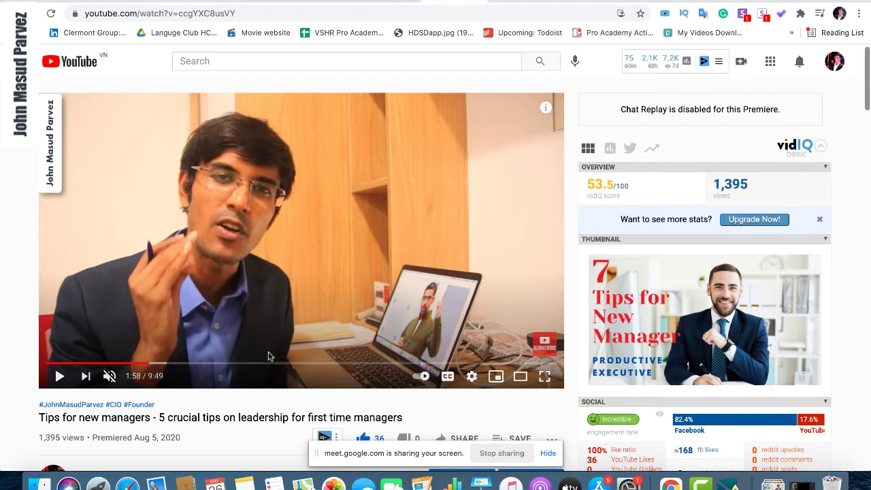
Scrub the paused video for a suitable frame, stop at 4:21 and capture the video picture as a screenshot
click(324, 365)
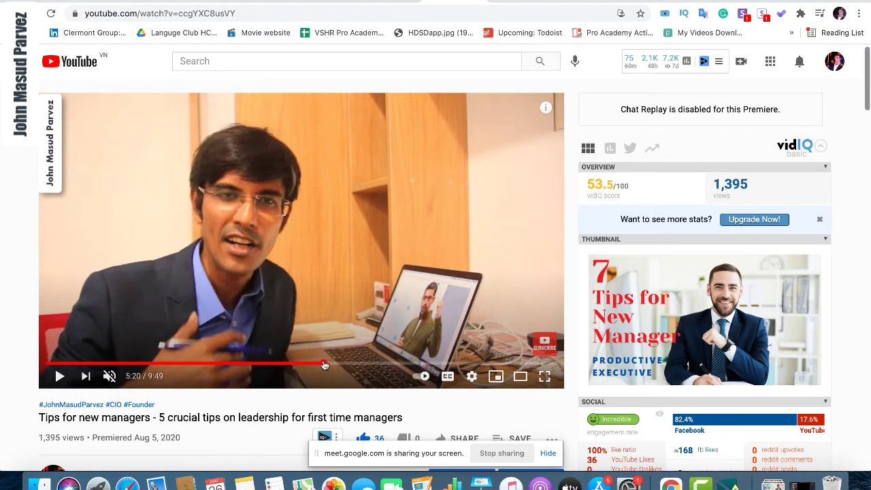
click(270, 365)
click(173, 365)
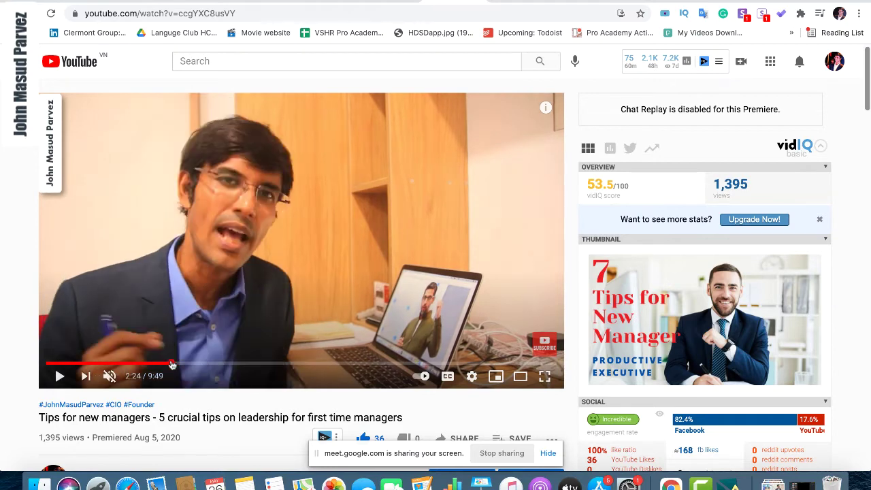
click(124, 366)
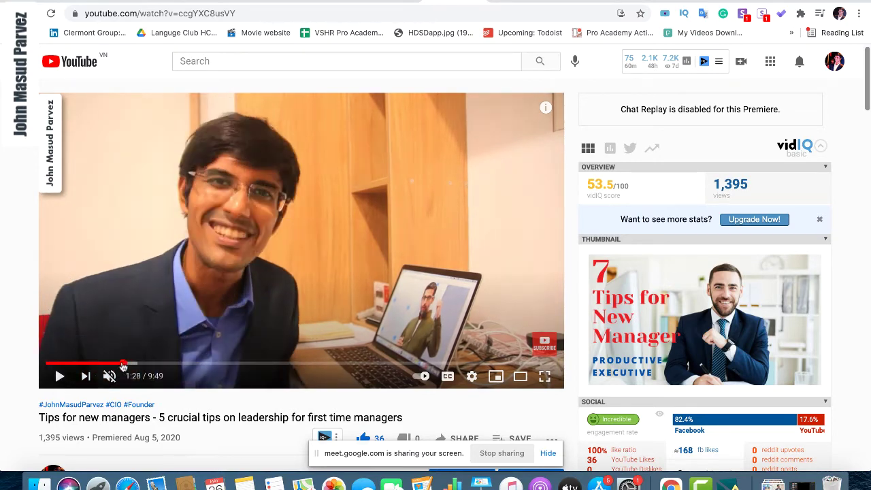
click(79, 365)
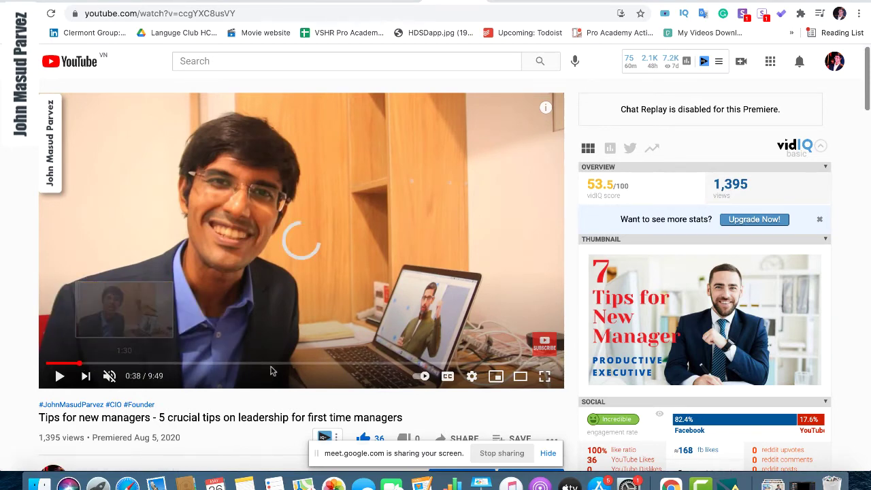
click(379, 366)
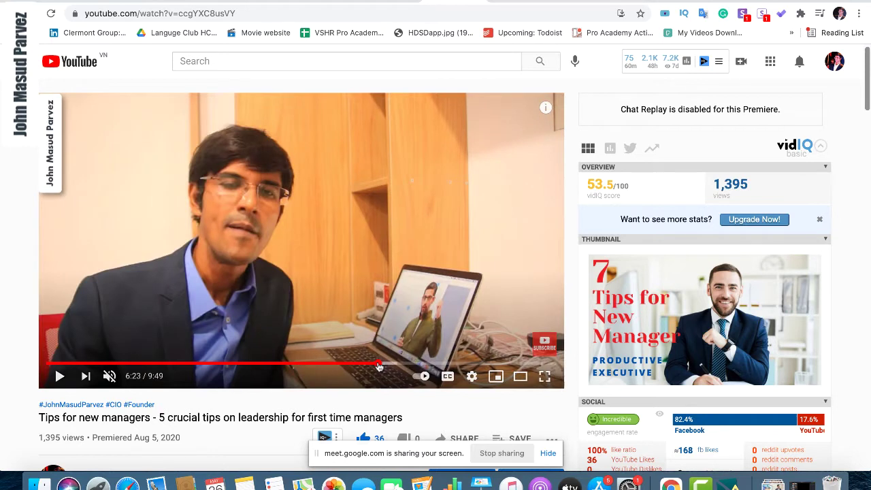
click(352, 366)
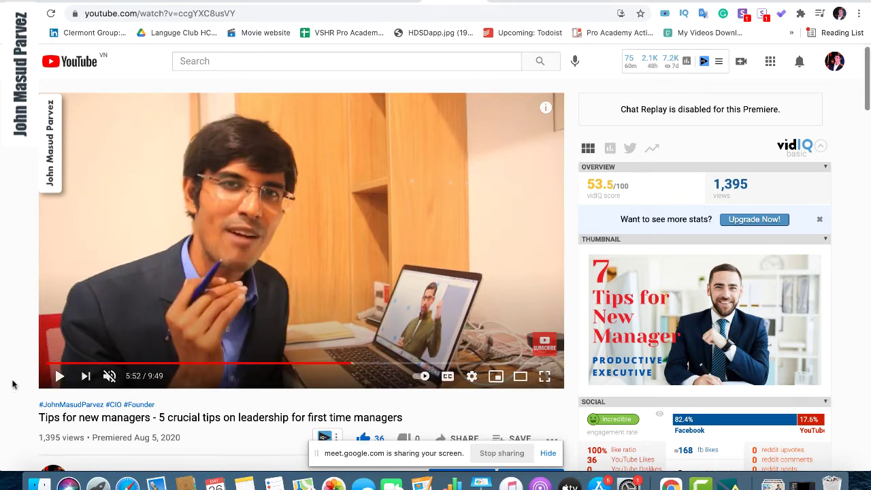
click(281, 366)
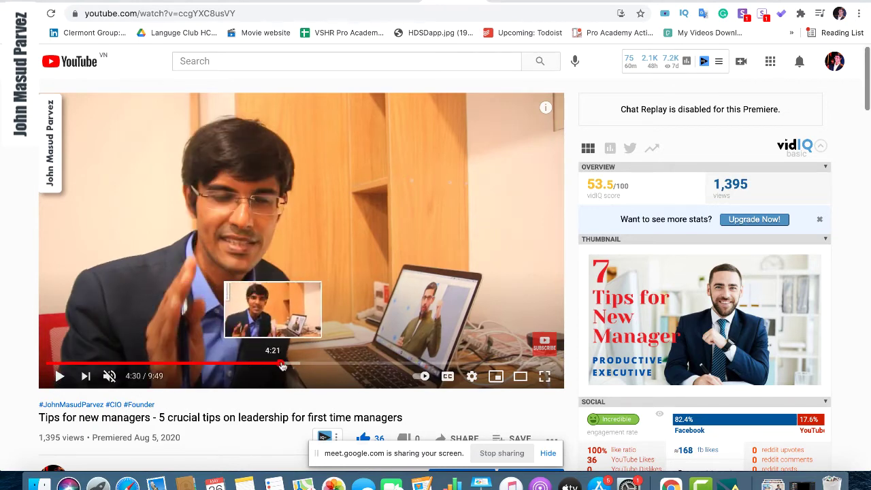
drag(279, 366, 272, 366)
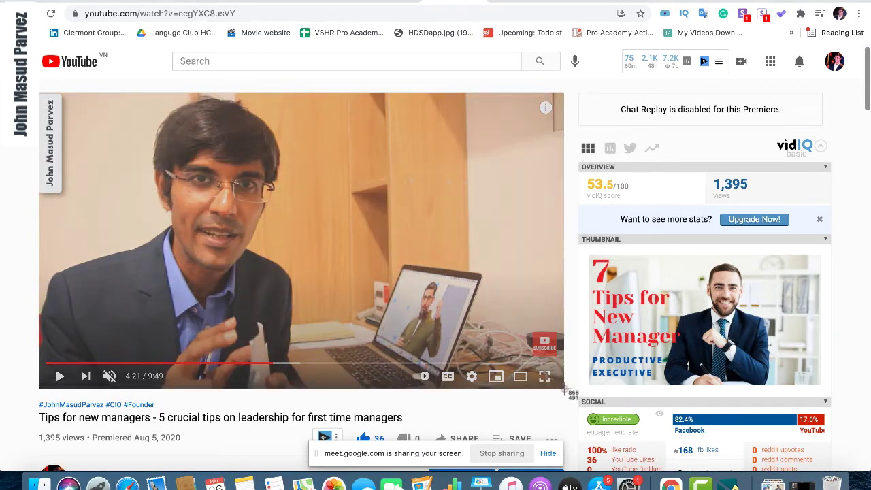
drag(564, 391, 564, 392)
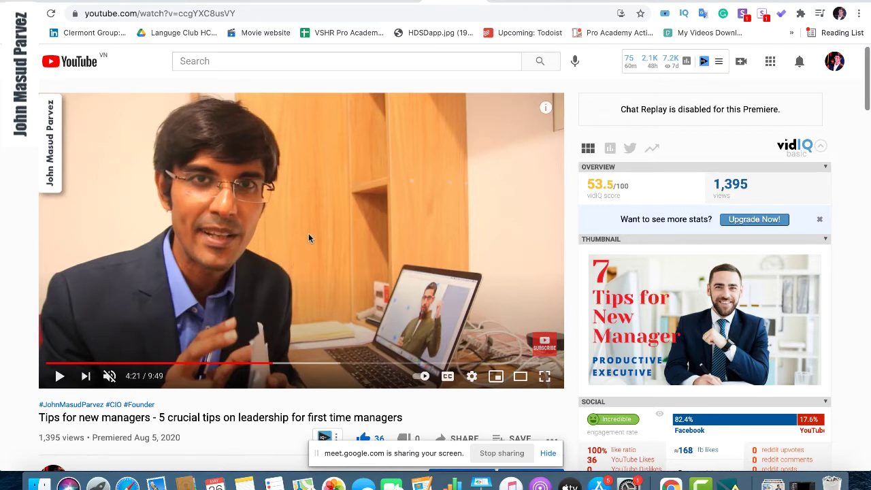
Switch to Finder and open the final solo MP4 video from the existing "This Mac" search results
click(40, 483)
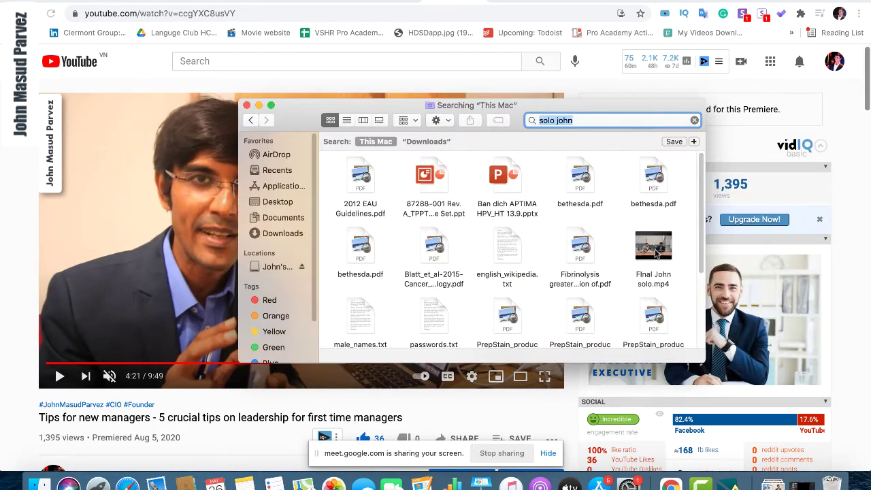
click(664, 239)
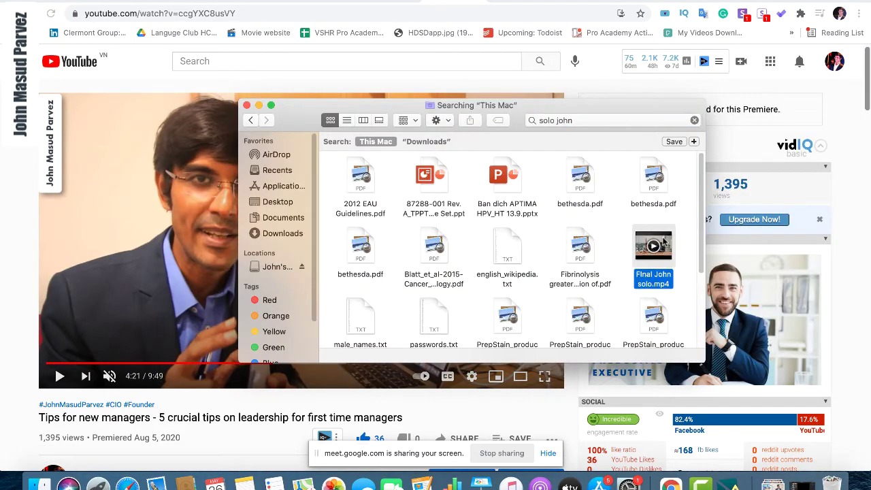
double_click(663, 239)
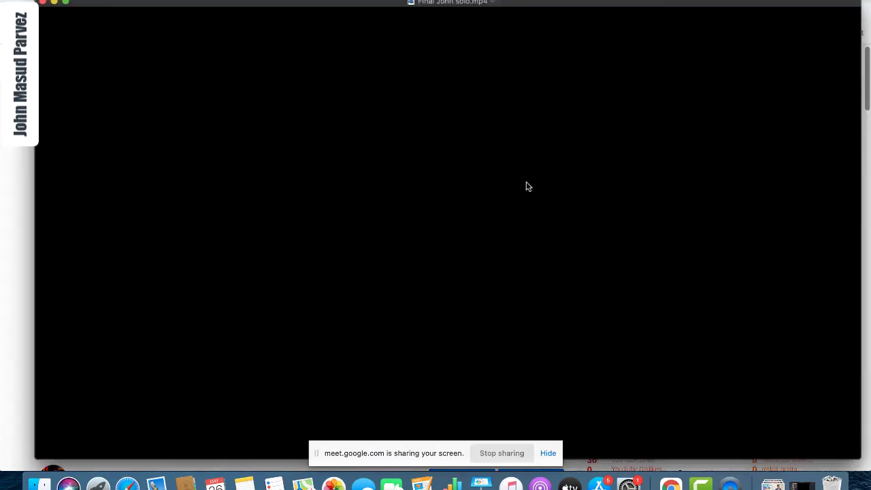
Scrub through the opened MP4 video and pause it at 24:07 on the "What is the return of investment?" slide
click(374, 384)
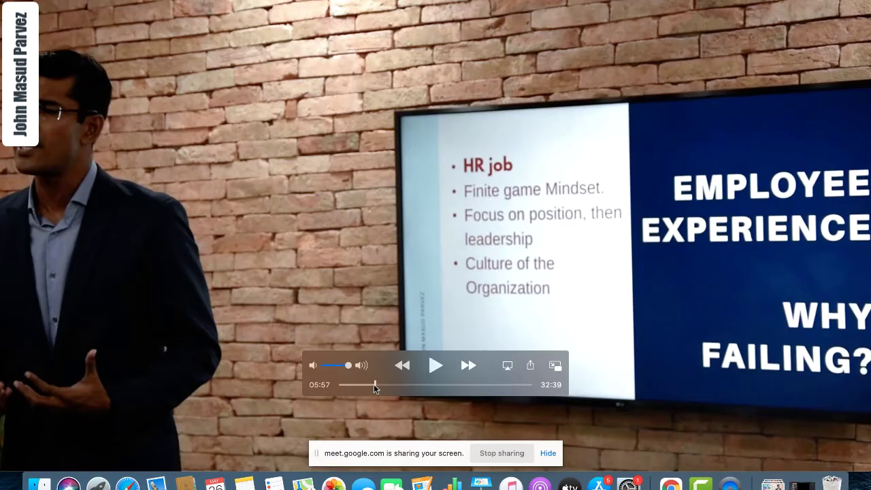
mouse_move(374, 384)
mouse_down()
mouse_move(396, 384)
mouse_move(365, 384)
mouse_move(389, 383)
mouse_up()
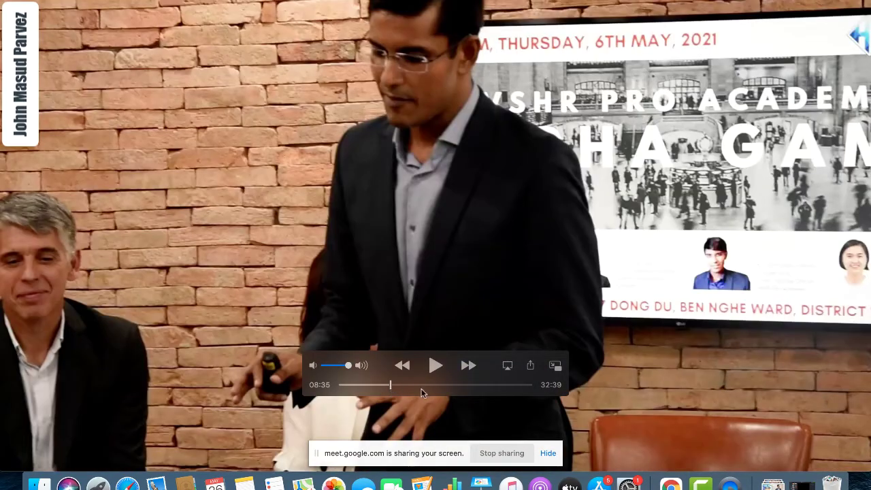
key(space)
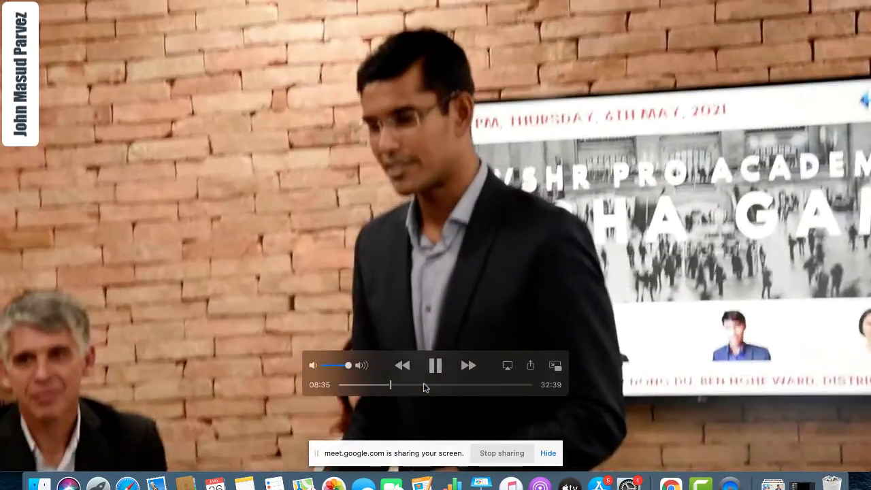
drag(423, 384, 439, 385)
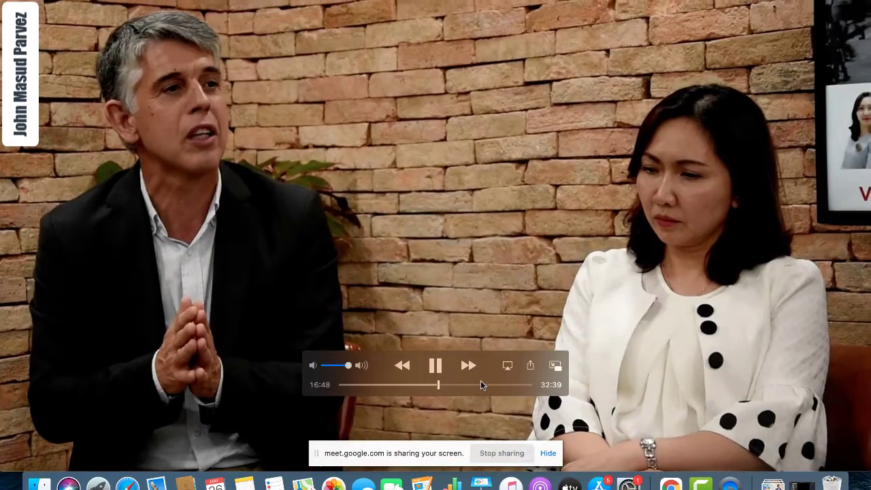
click(481, 384)
key(space)
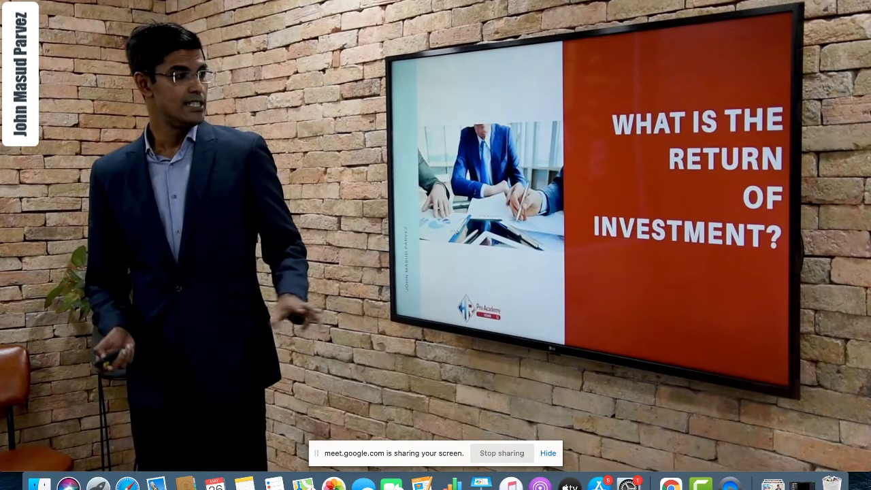
Capture the entire screen as a screenshot with the MP4 video paused at 24:07
mouse_move(770, 323)
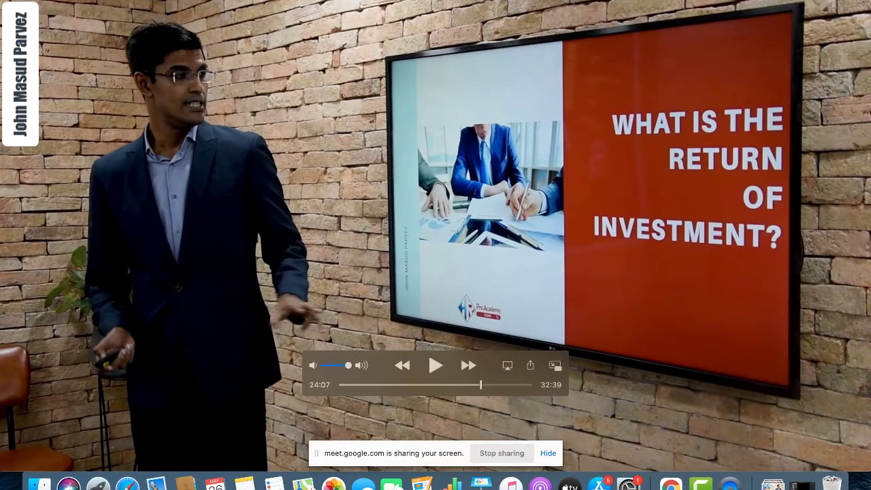
click(129, 2)
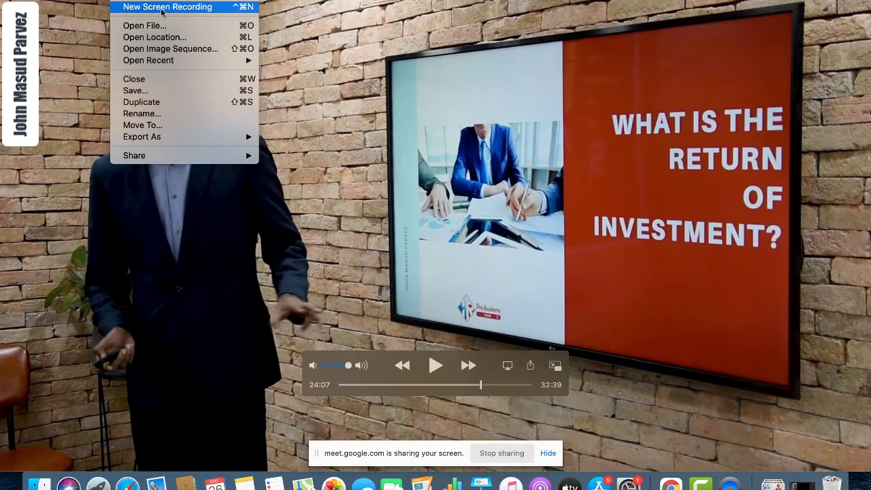
click(188, 11)
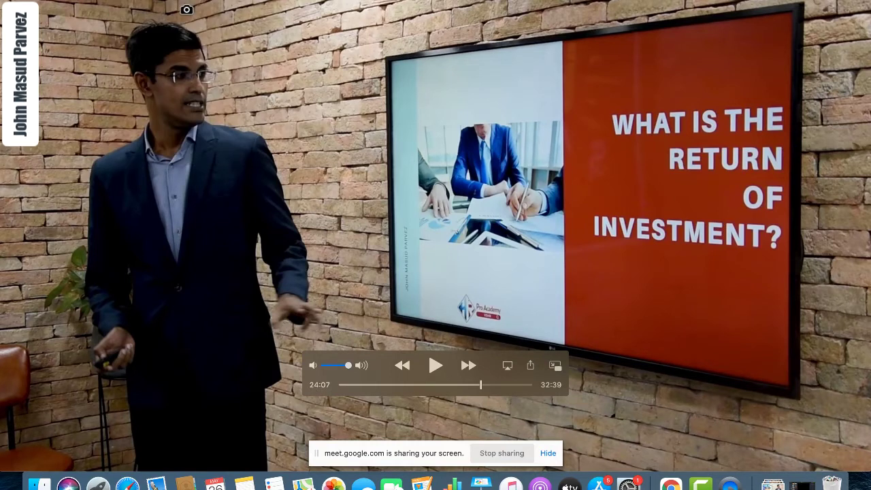
click(327, 436)
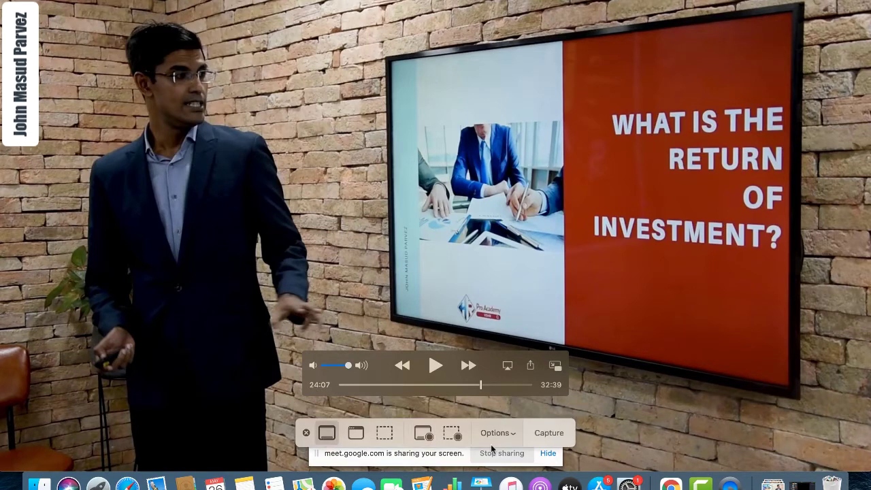
click(548, 433)
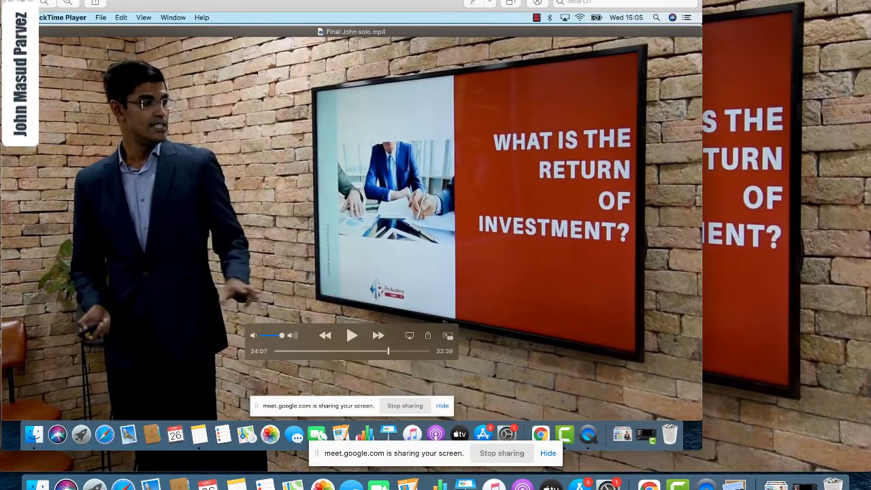
Save the captured image as a PNG in the Thumbnails Images folder, named with the presenter's first name and "8"
click(96, 2)
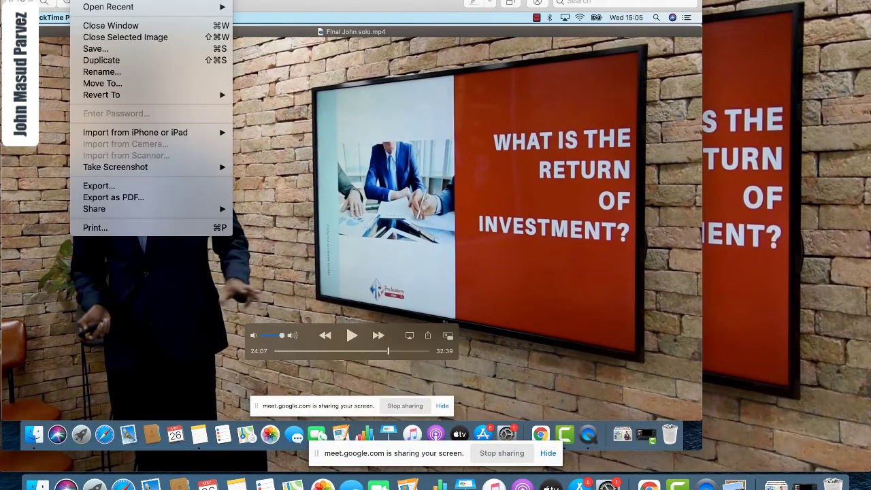
click(100, 50)
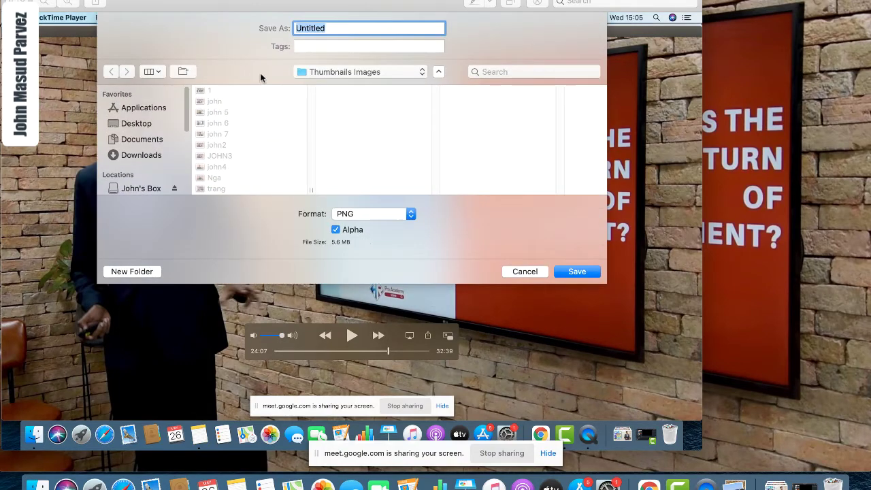
text(john 8)
key(Return)
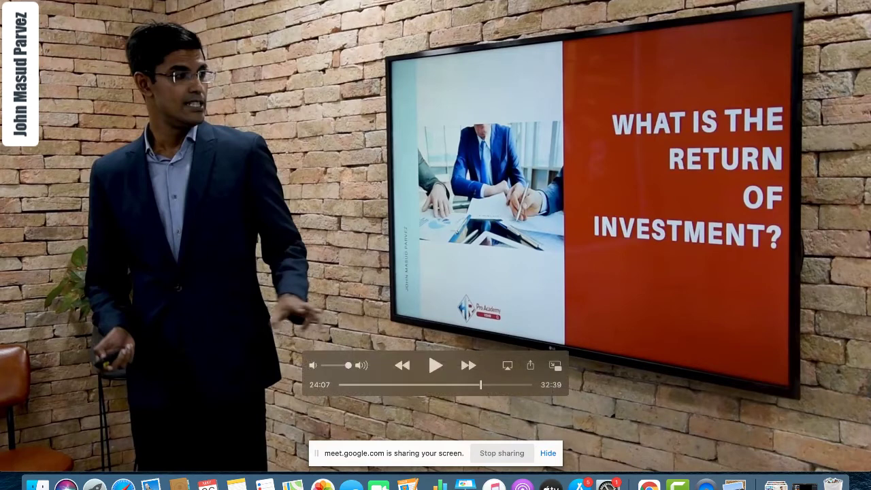
Switch to Chrome and, in a new tab, search Google Images for "slack on laptop HD"
key(ctrl+Left)
key(Escape)
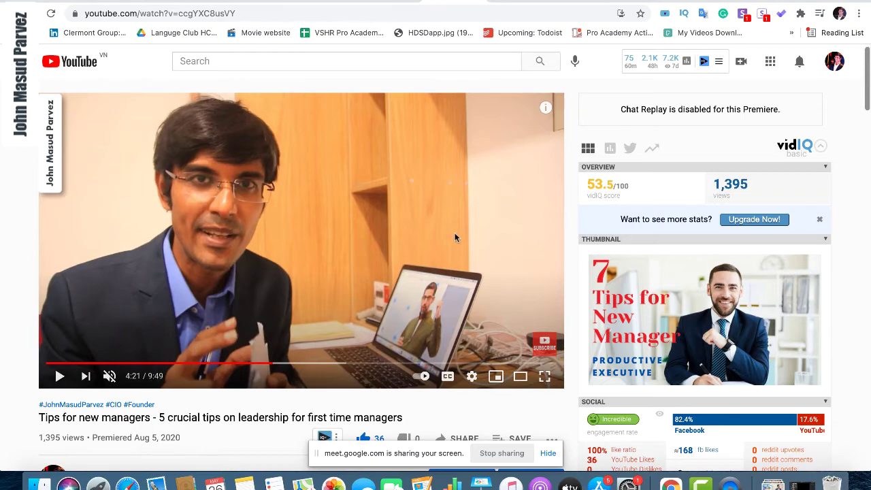
key(super+t)
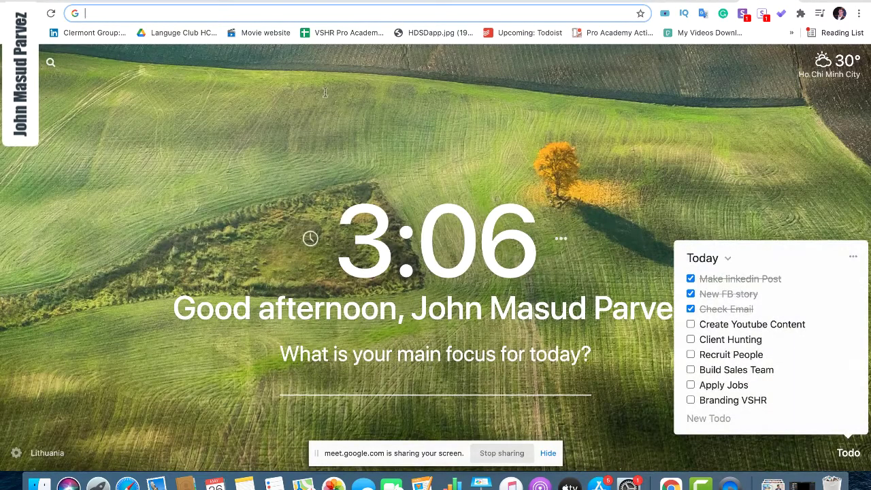
click(288, 16)
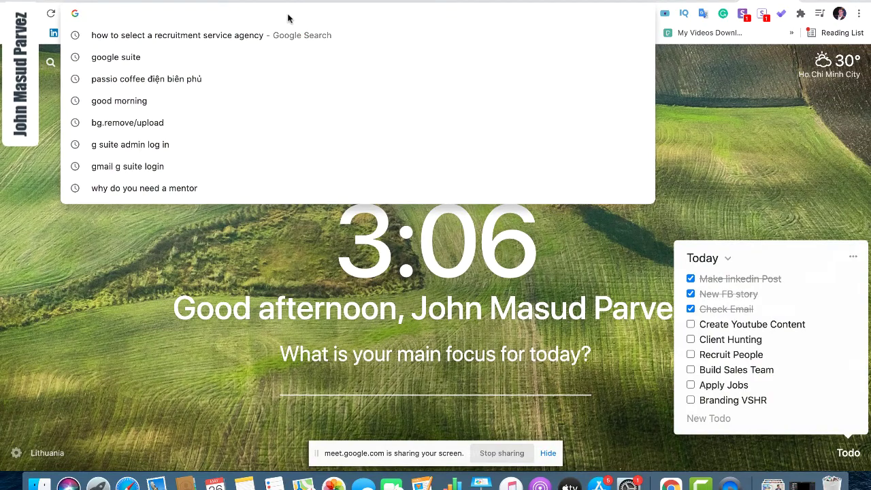
text(slack)
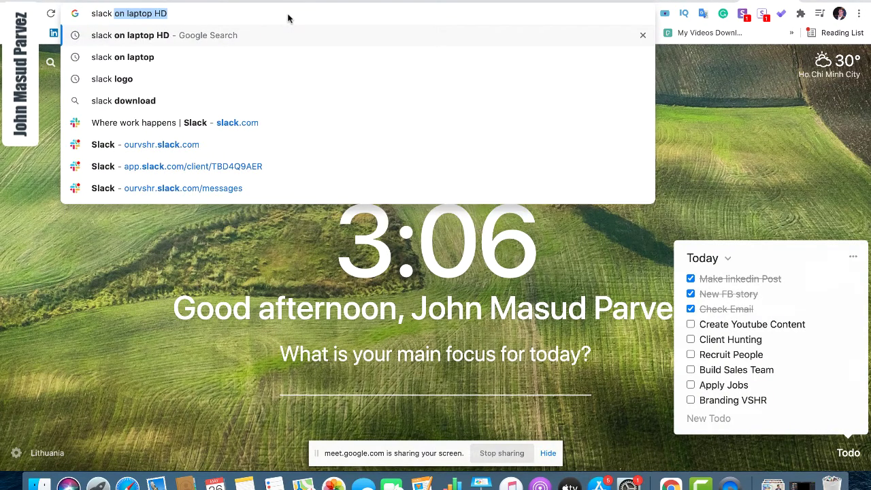
key(Return)
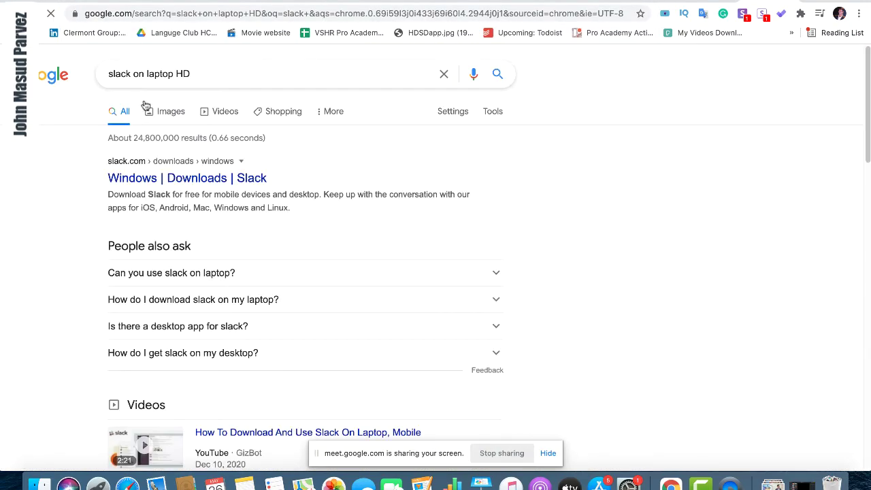
click(172, 111)
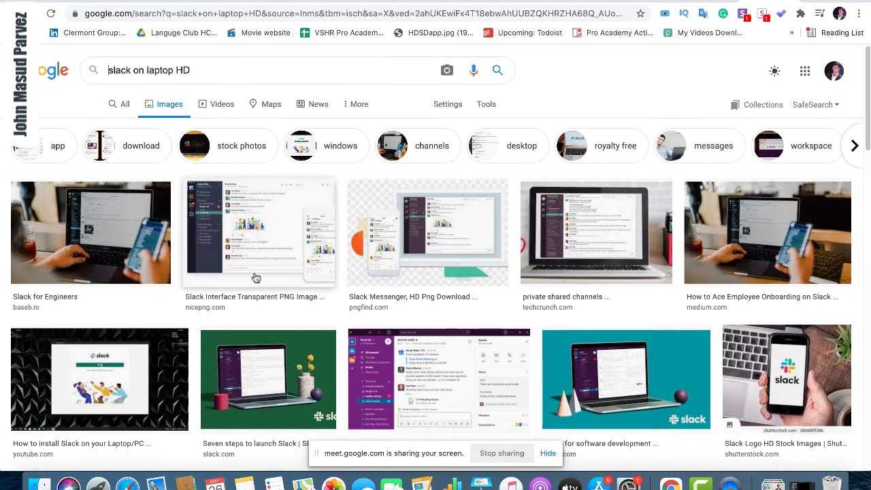
Browse the image results, preview the "Unusual Ways Slack Could Help Your Business" picture and look at its image saving options
scroll(300, 309, down, 4)
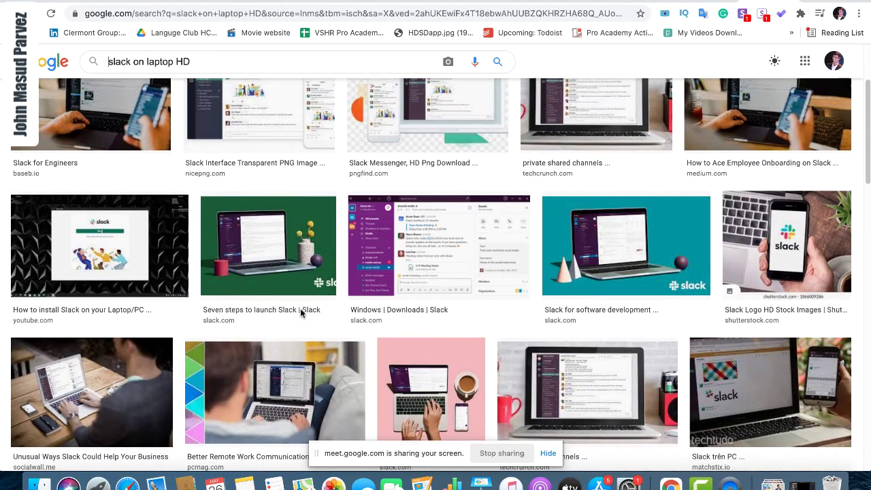
scroll(204, 320, down, 7)
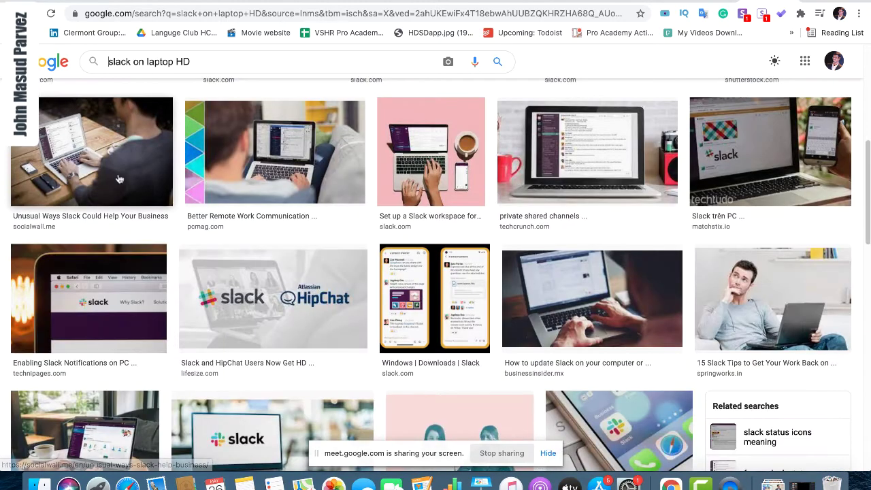
click(118, 179)
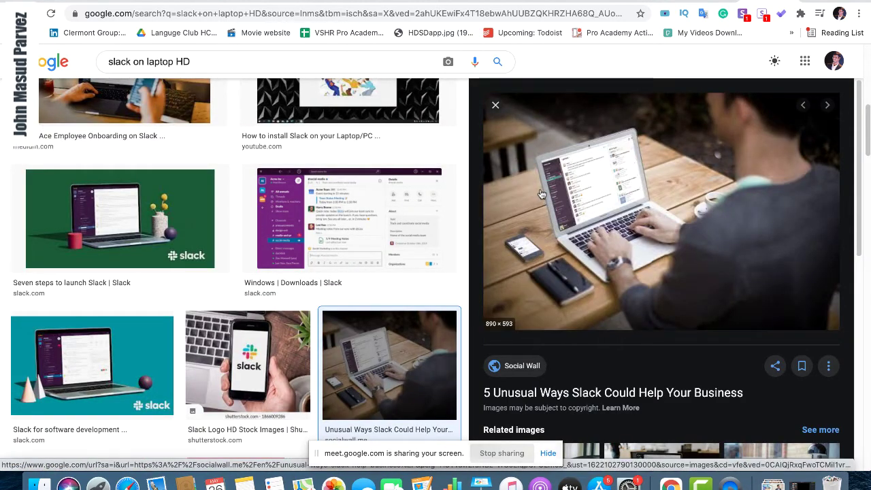
right_click(599, 176)
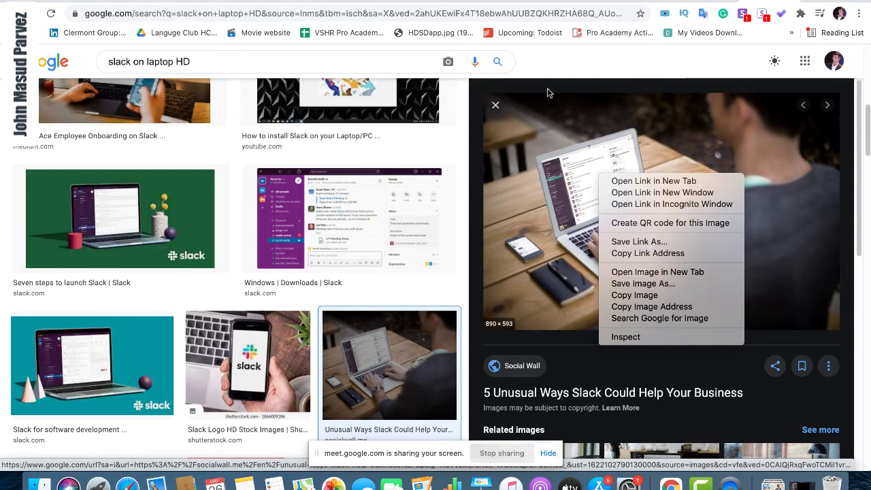
click(574, 52)
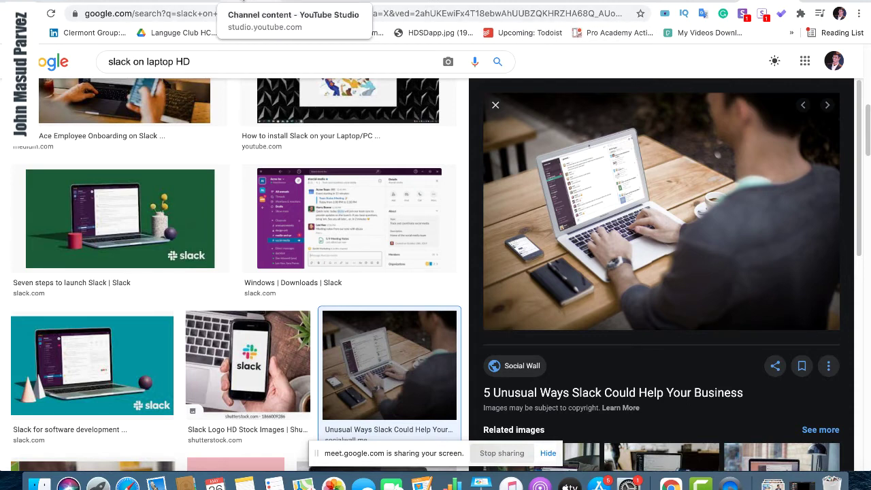
Return to the "Tips for new managers" video and set its playback quality to 720p
click(316, 2)
click(319, 2)
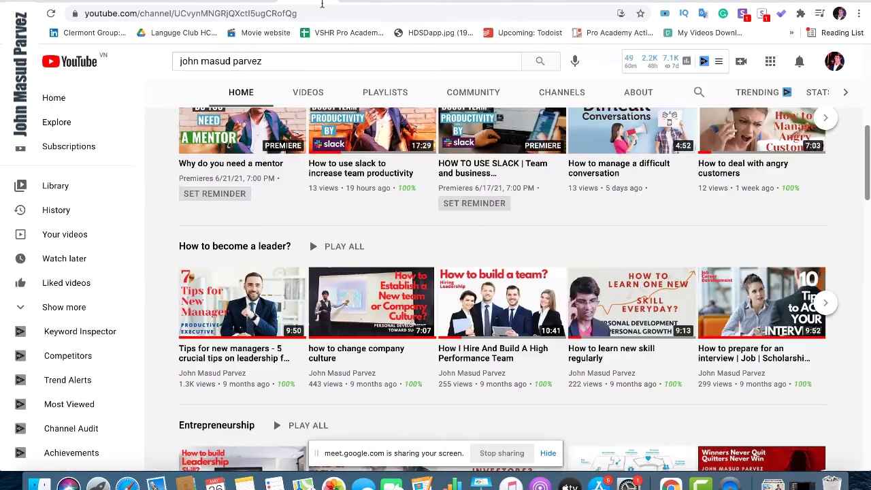
click(359, 2)
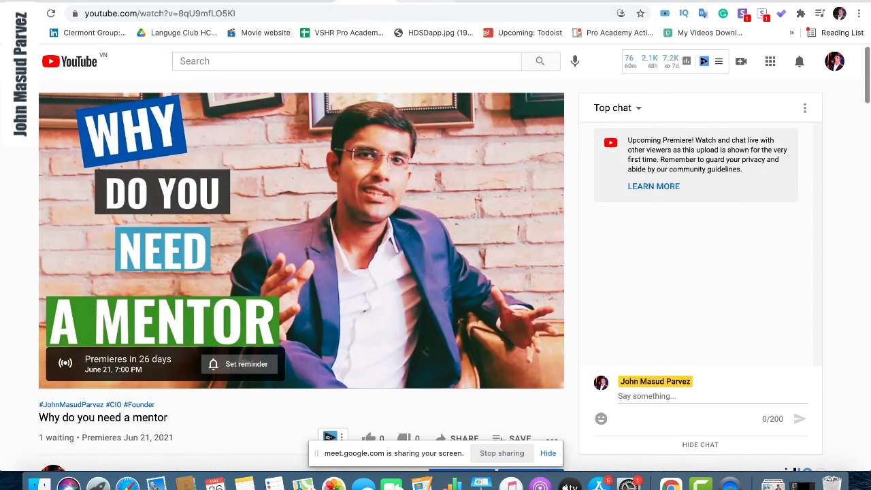
key(ctrl+Tab)
click(471, 376)
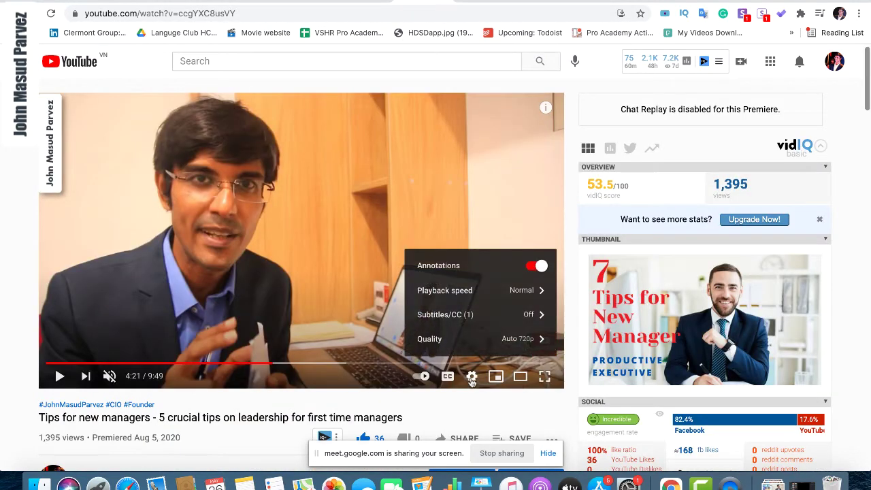
click(471, 339)
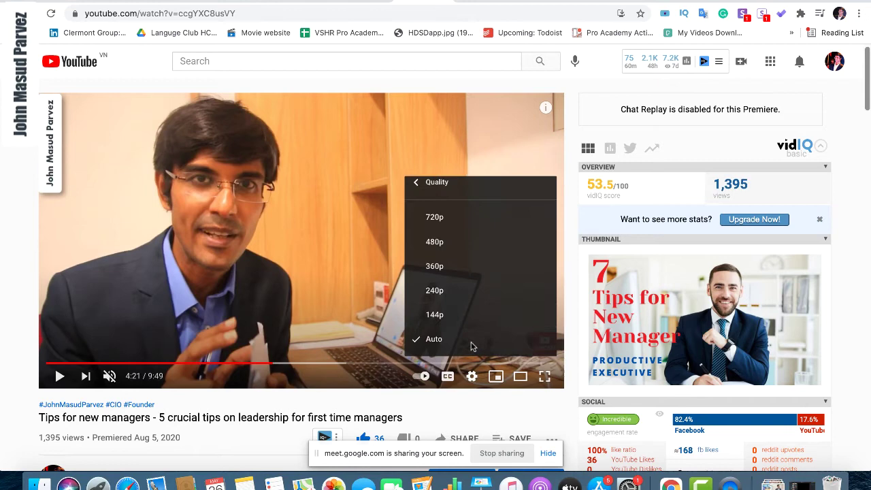
click(439, 219)
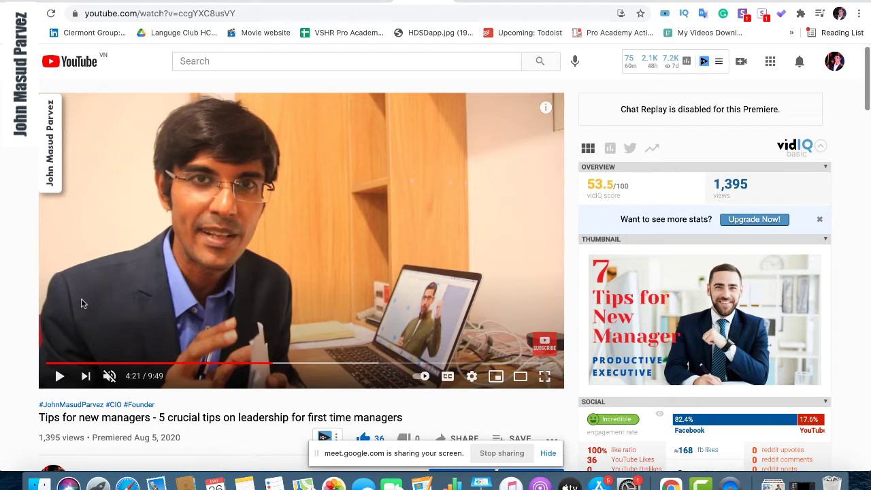
Revisit the channel page and the "Why do you need a mentor" video, and switch to the second Canva Thumbnail Revolution design
key(super+bracketleft)
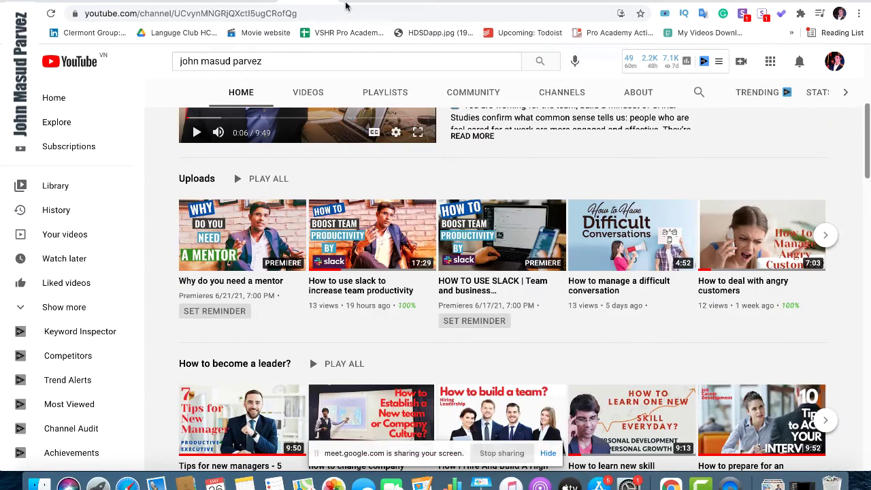
key(super+bracketright)
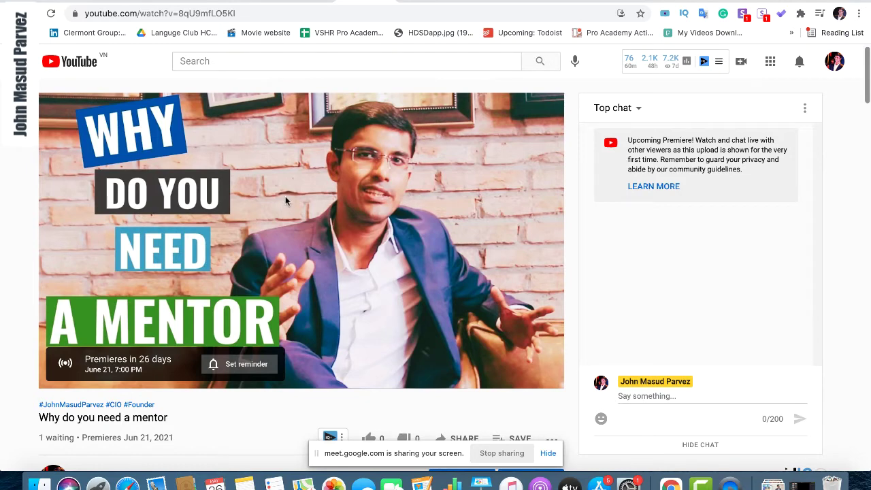
click(580, 5)
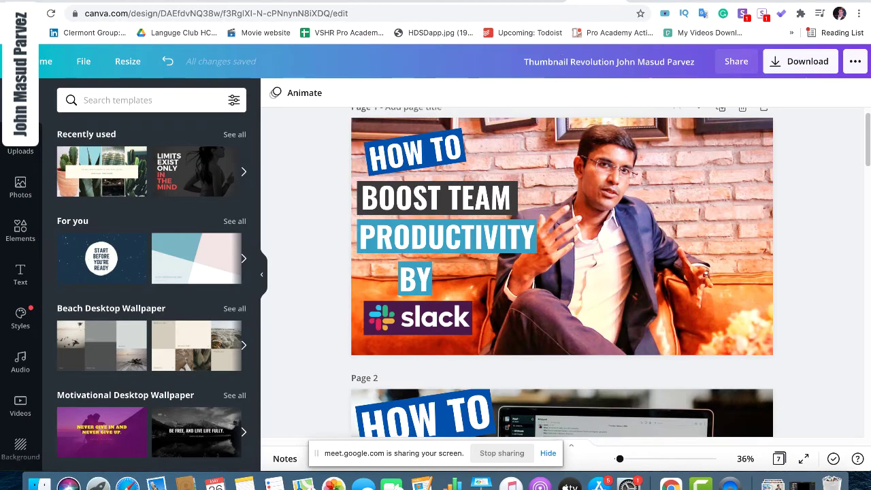
click(633, 3)
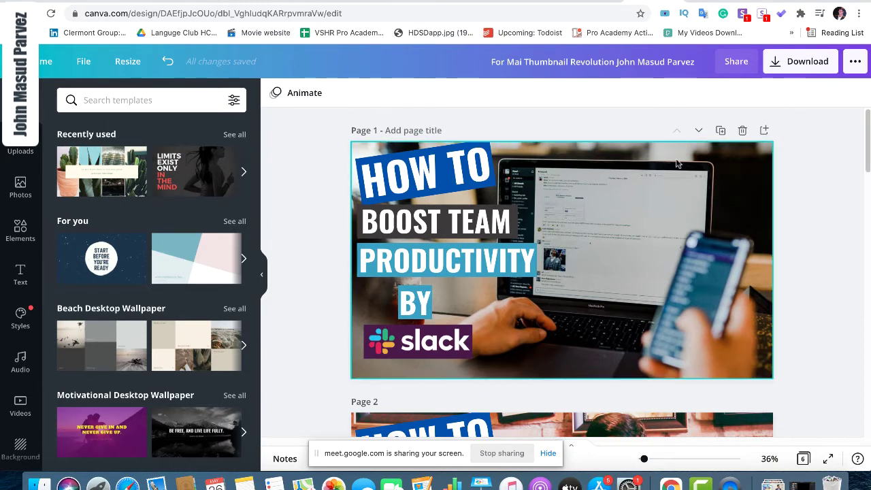
Look through the thumbnail pages and duplicate page 2, the "How to boost your B2B sales 7 tips" design
scroll(686, 253, down, 5)
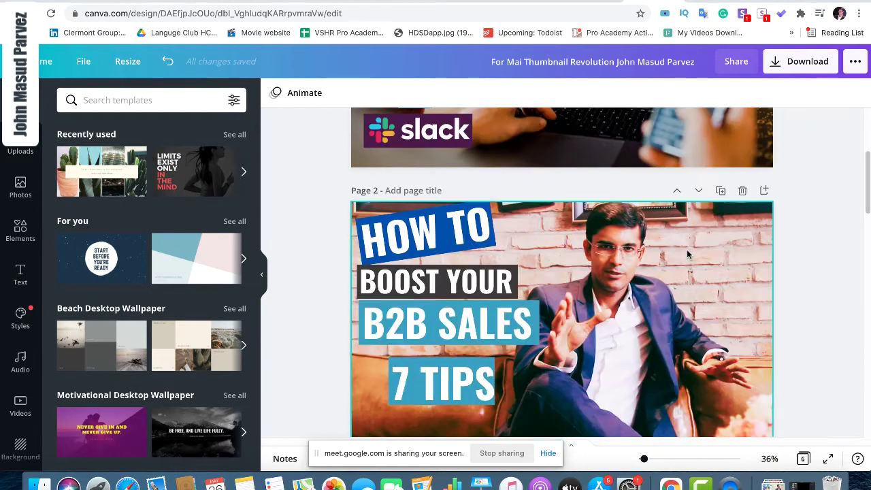
scroll(688, 253, up, 3)
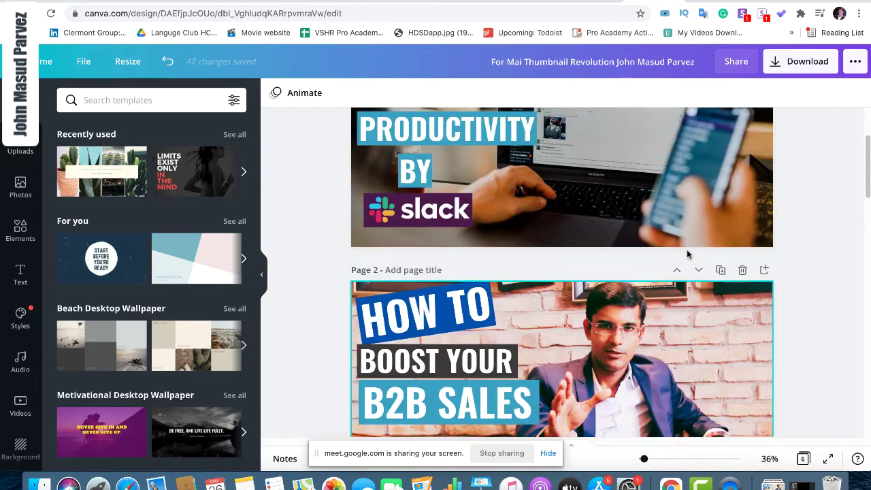
scroll(691, 253, down, 4)
scroll(691, 253, up, 4)
click(721, 172)
click(721, 172)
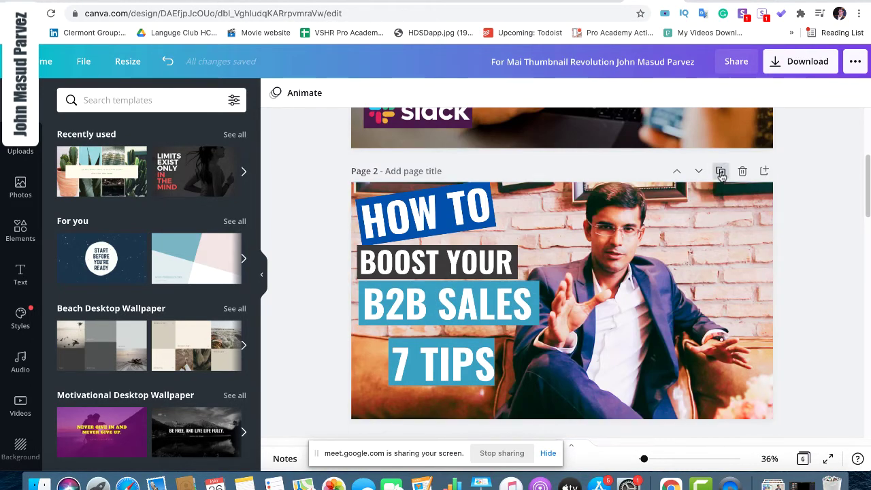
Delete the background photo from the duplicated page 3, keeping its title text blocks
scroll(605, 225, up, 2)
scroll(605, 245, down, 4)
scroll(607, 262, down, 2)
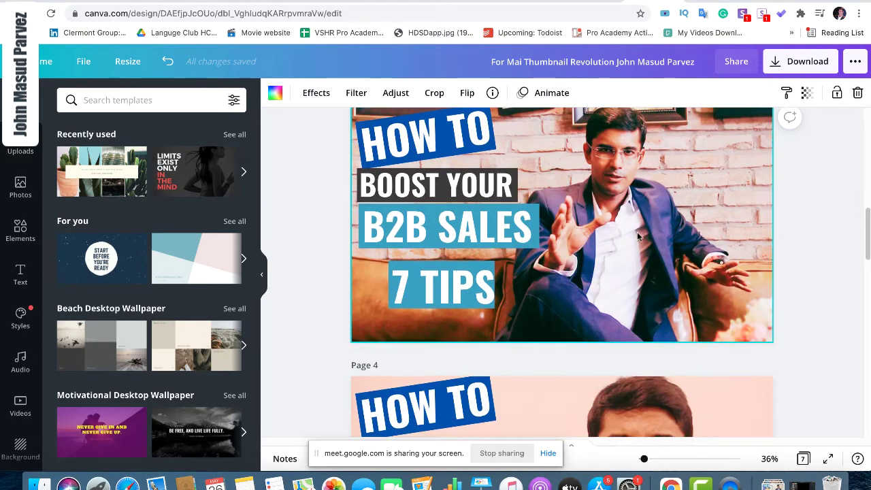
scroll(626, 251, up, 3)
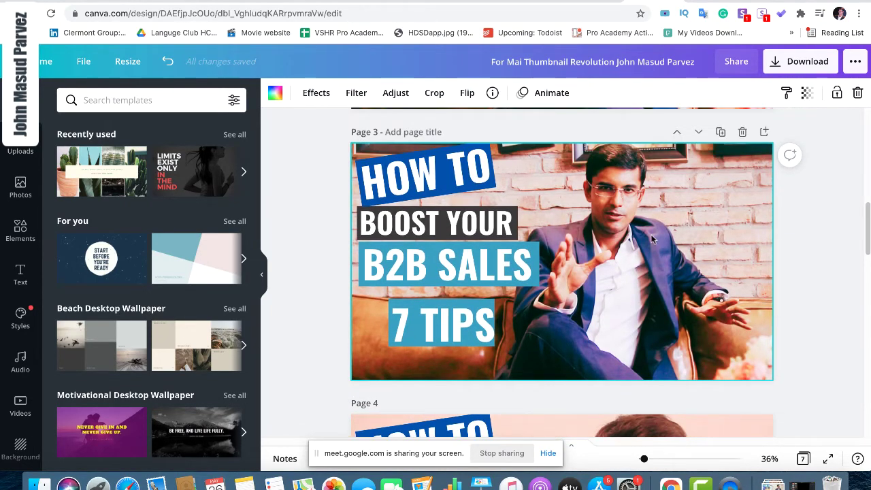
key(Delete)
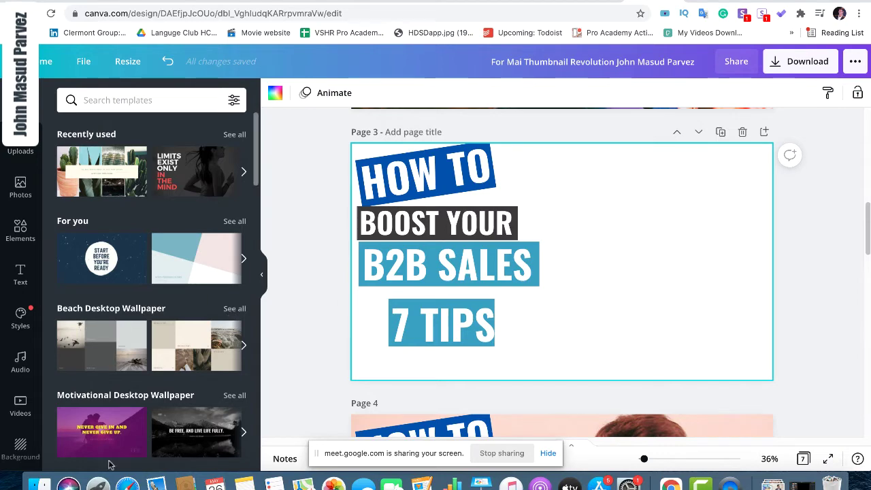
Copy the screenshot numbered 8 from the Desktop's Thumbnails Images folder and paste it onto page 3
click(40, 484)
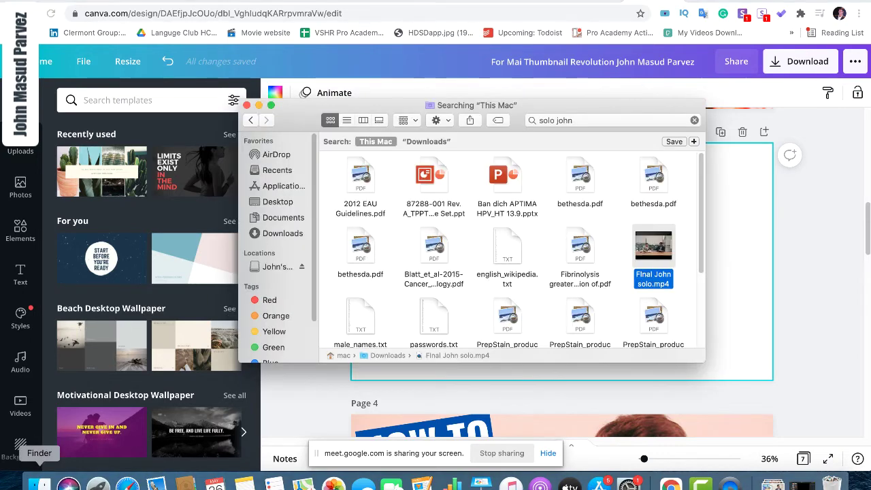
click(281, 208)
drag(314, 113, 117, 145)
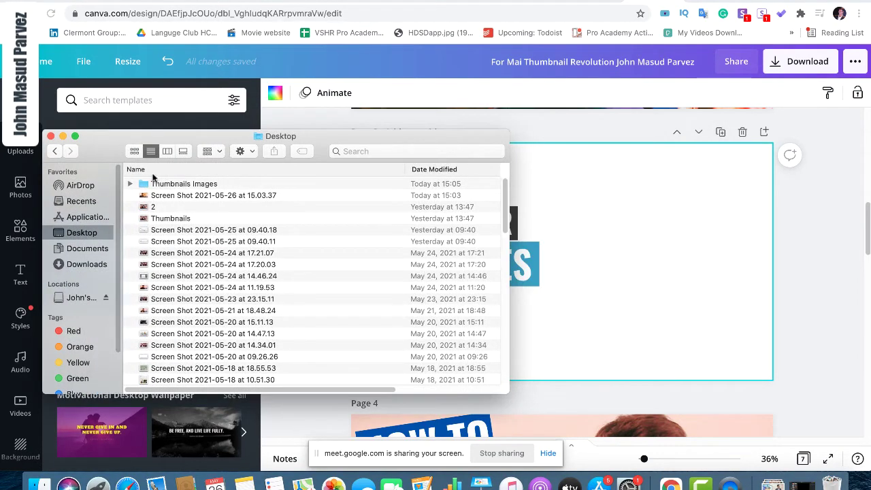
double_click(160, 183)
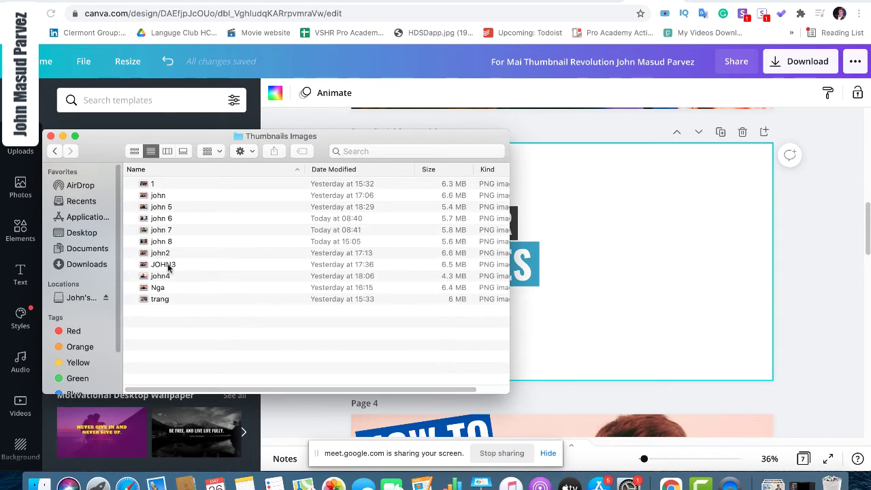
click(164, 233)
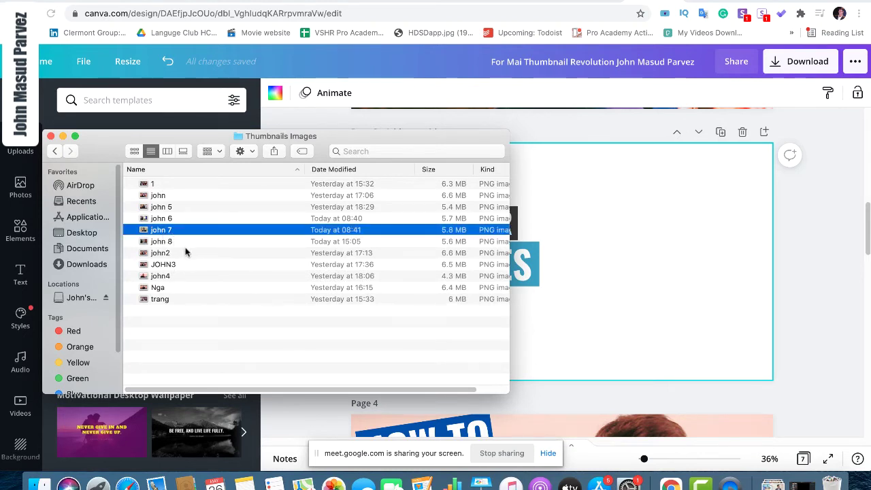
click(166, 242)
drag(484, 300, 595, 279)
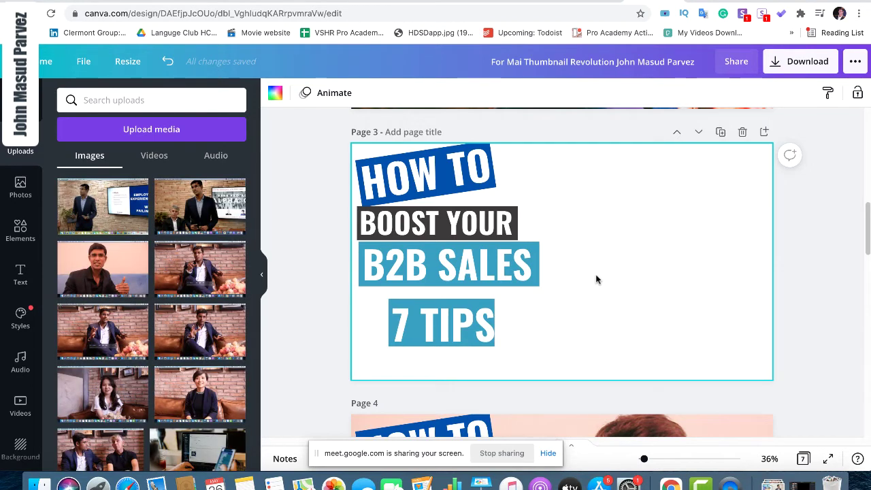
key(super+v)
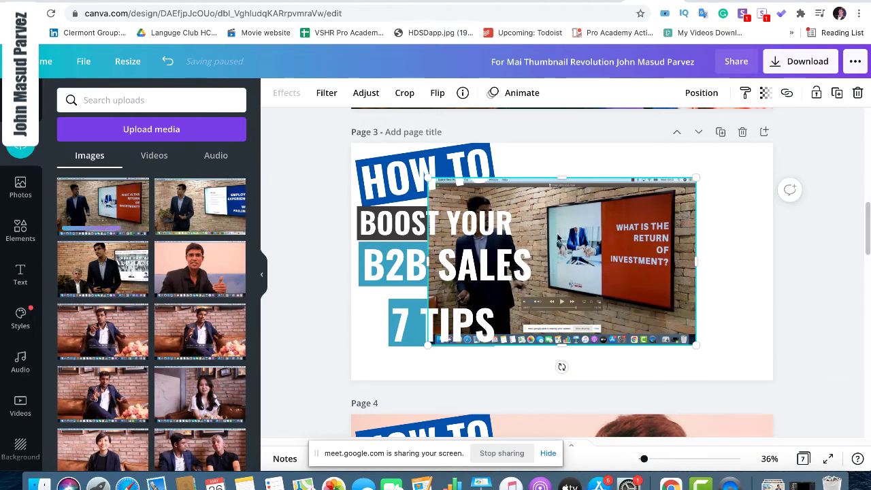
Enlarge the pasted screenshot until it covers page 3, and position it with the presenter's face within the page
drag(584, 260, 501, 203)
drag(610, 289, 869, 438)
drag(345, 123, 290, 95)
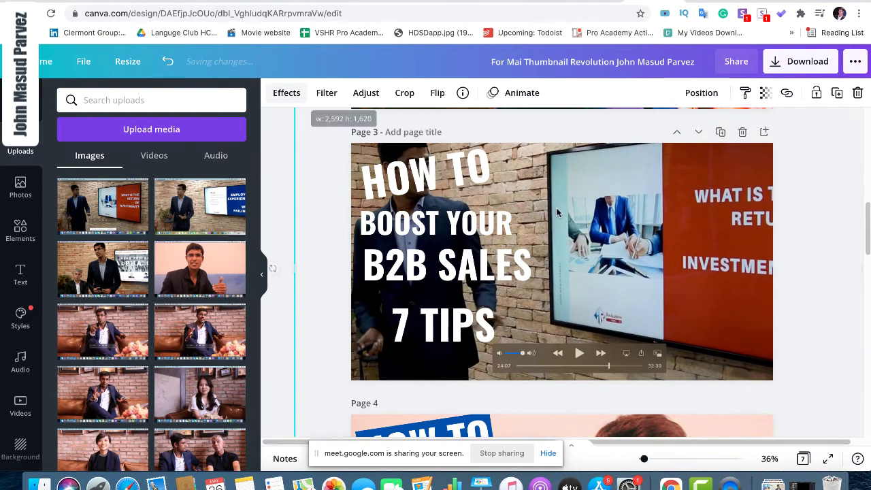
drag(589, 251, 629, 273)
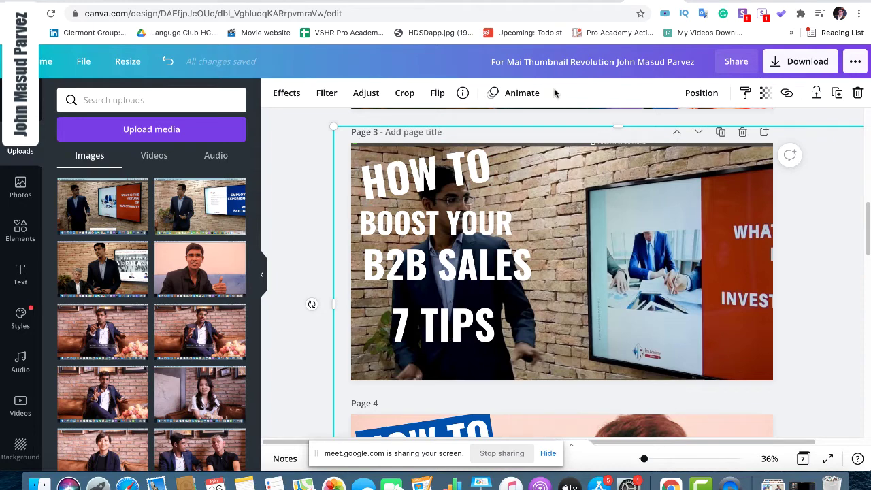
Flip the screenshot horizontally, place the presenter on page 3's right side, and set it as the background behind the title blocks
click(438, 94)
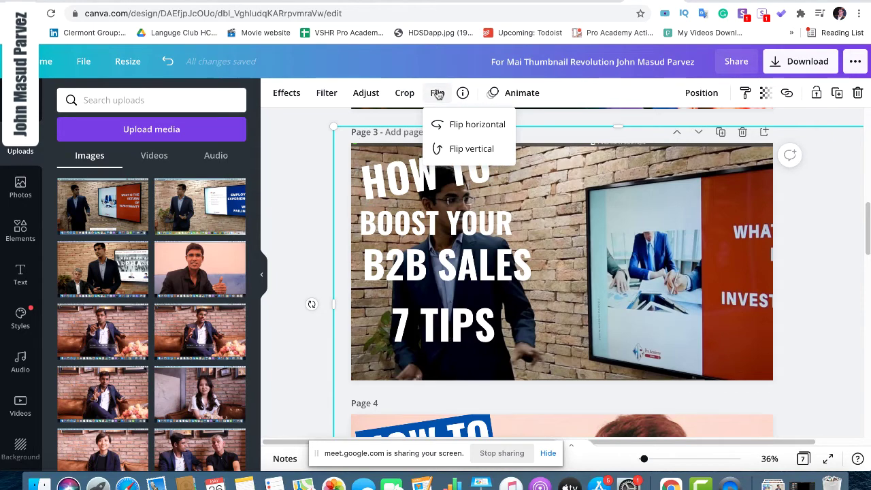
click(472, 126)
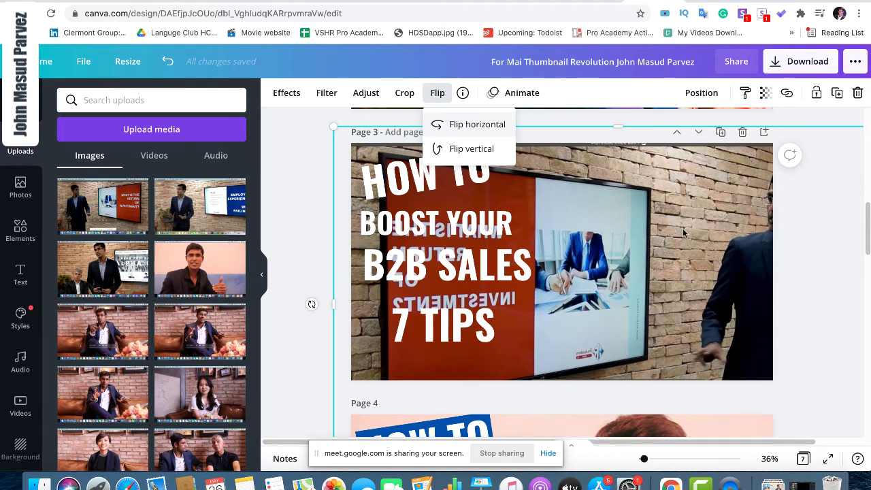
drag(688, 230, 603, 230)
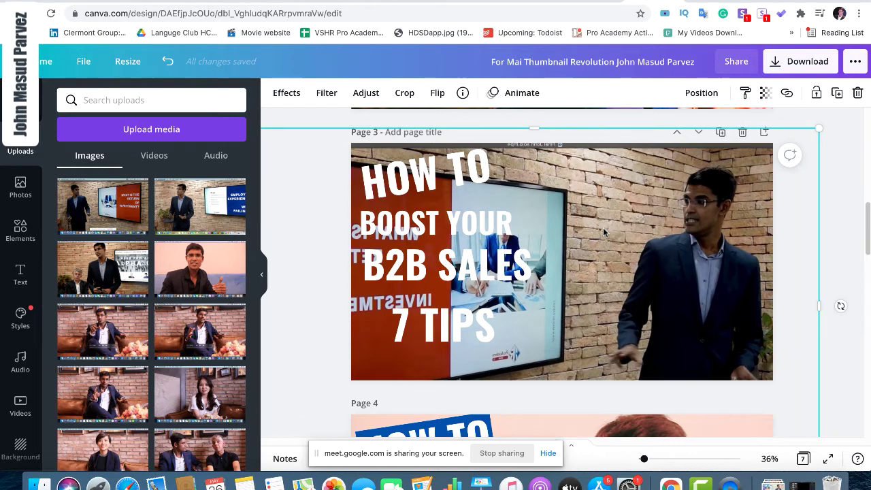
drag(644, 245, 633, 233)
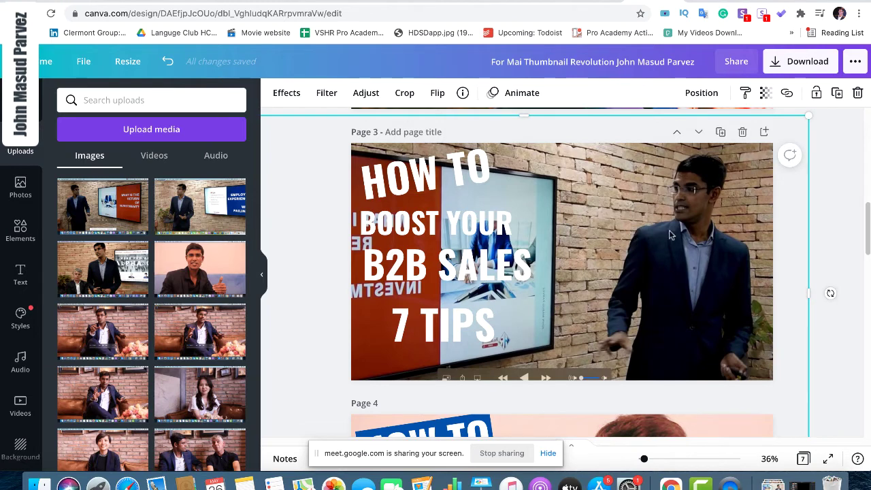
click(827, 212)
click(638, 237)
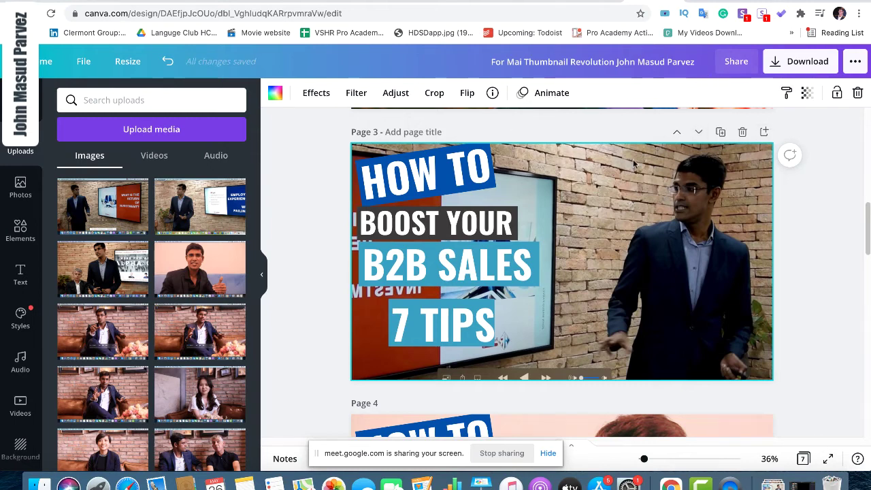
click(813, 248)
click(710, 265)
double_click(684, 208)
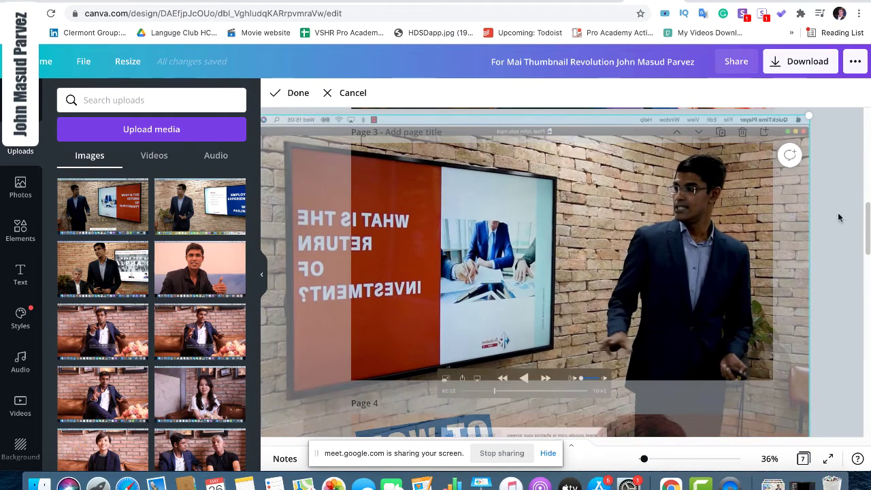
click(840, 217)
click(617, 235)
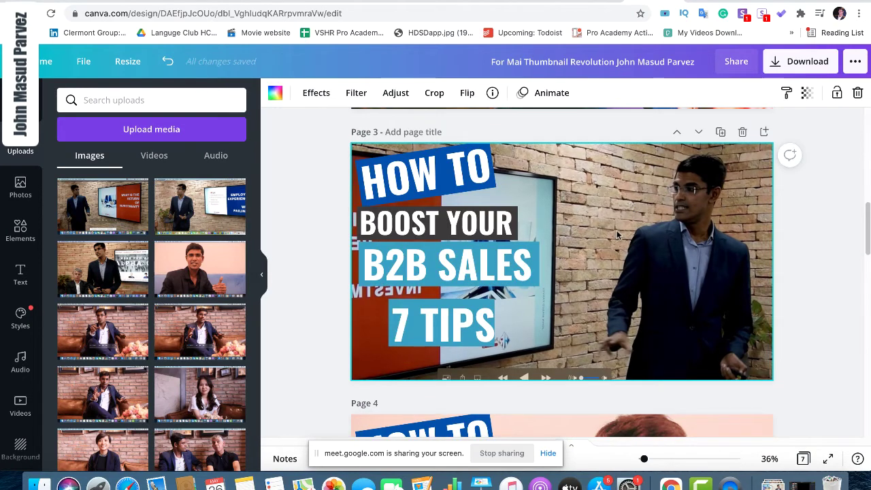
Try the Vintage effect Vinto from the Photogenic effects on page 3's background photo
click(315, 93)
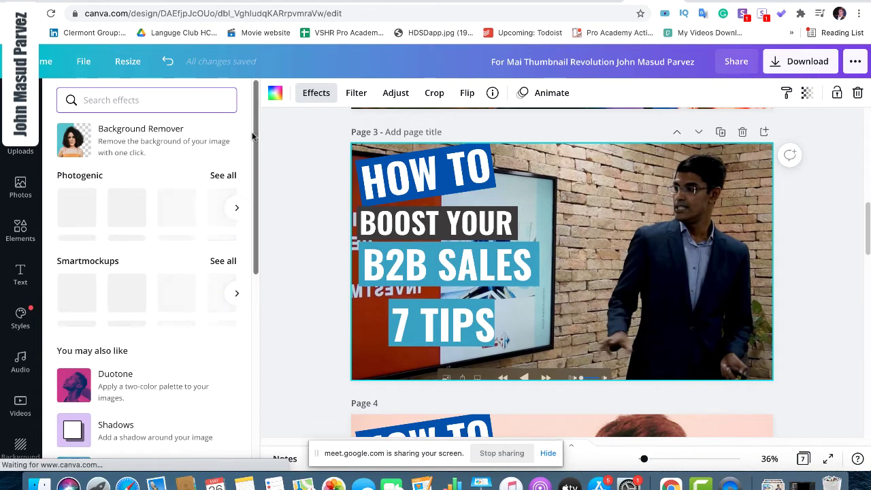
click(217, 176)
click(156, 244)
scroll(151, 280, down, 2)
scroll(151, 283, down, 6)
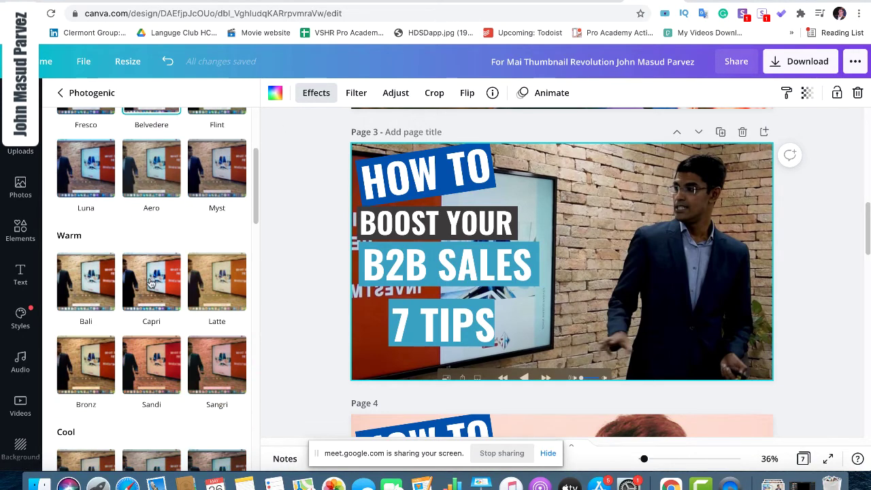
scroll(151, 283, down, 5)
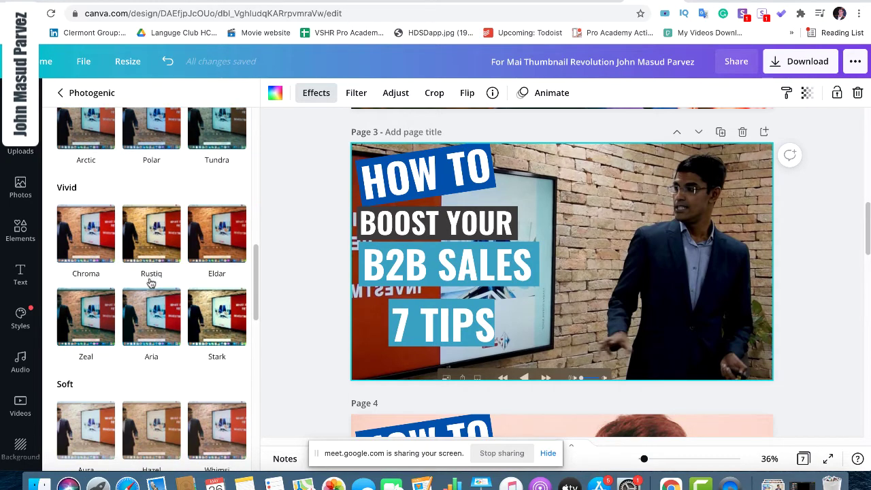
click(151, 284)
scroll(151, 283, down, 1)
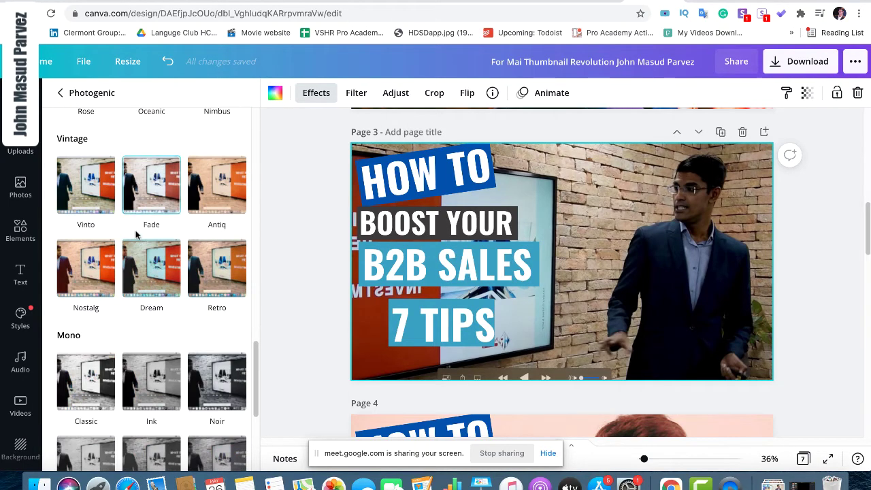
scroll(151, 283, up, 1)
click(94, 228)
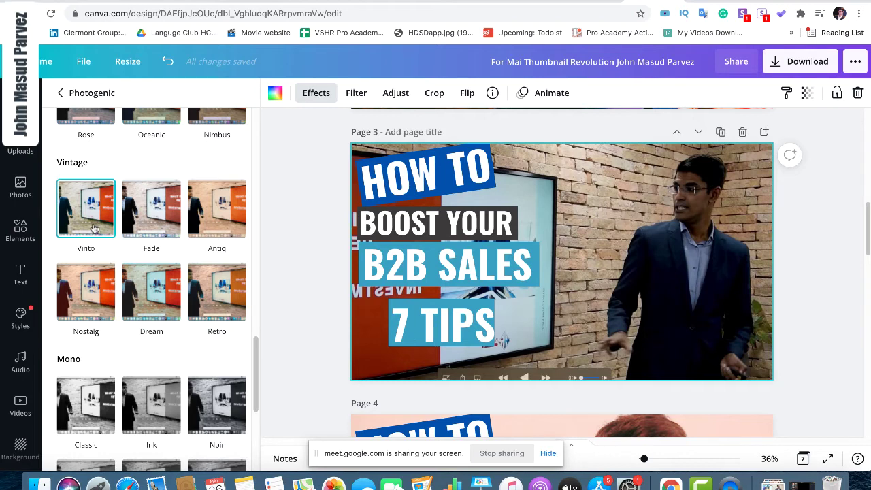
scroll(95, 266, up, 1)
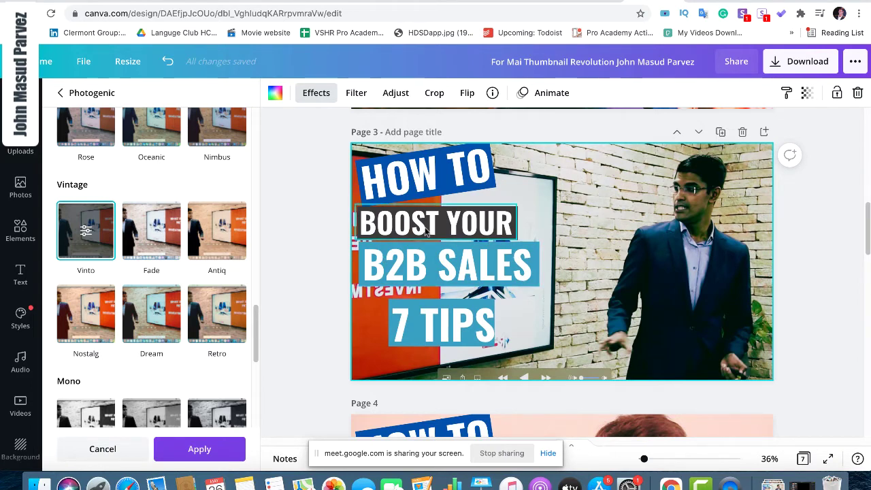
Give page 3's background photo the Aura effect from the Soft group of Photogenic effects
scroll(114, 302, up, 2)
scroll(114, 301, up, 1)
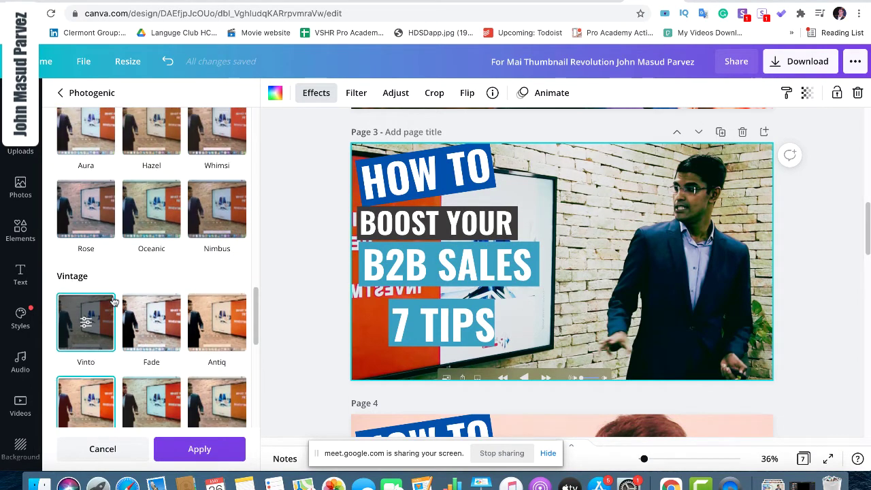
click(96, 145)
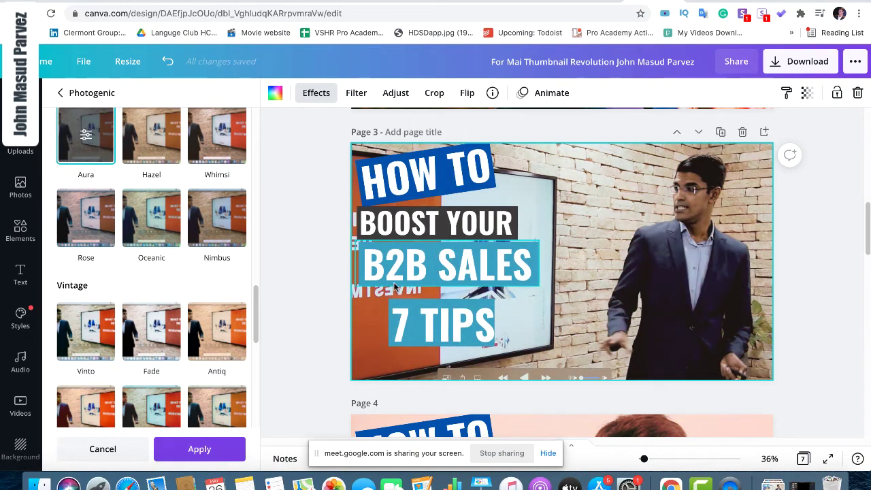
double_click(629, 256)
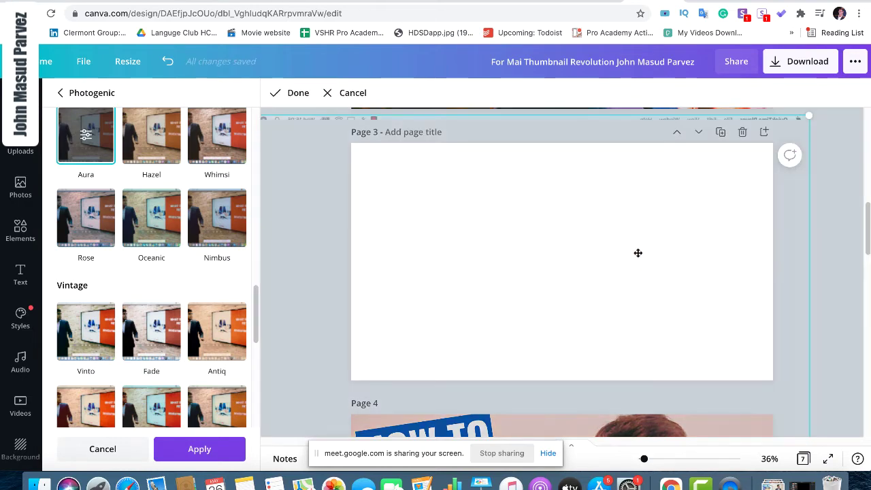
key(Escape)
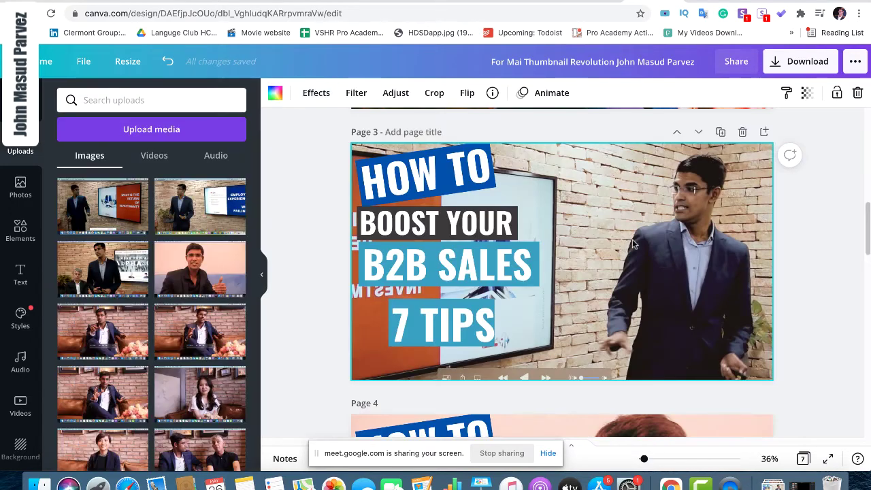
Reframe page 3's background photo by scaling it down slightly and shifting the presenter toward the page's centre
double_click(623, 249)
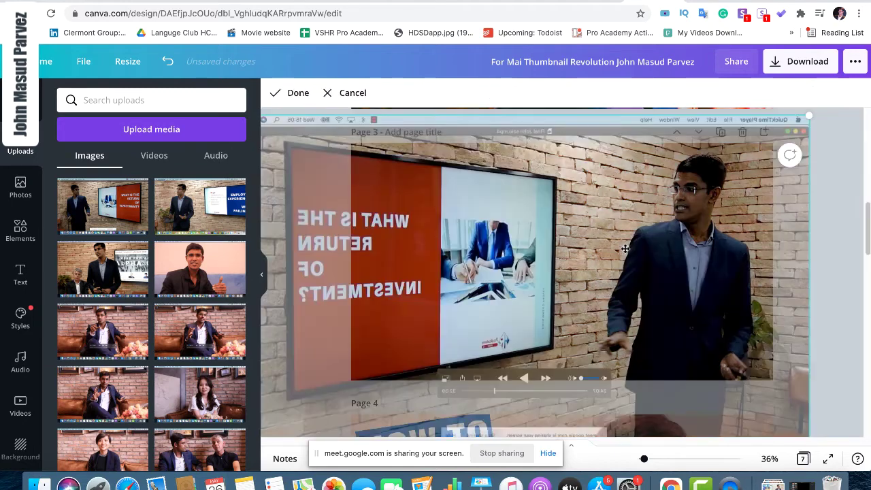
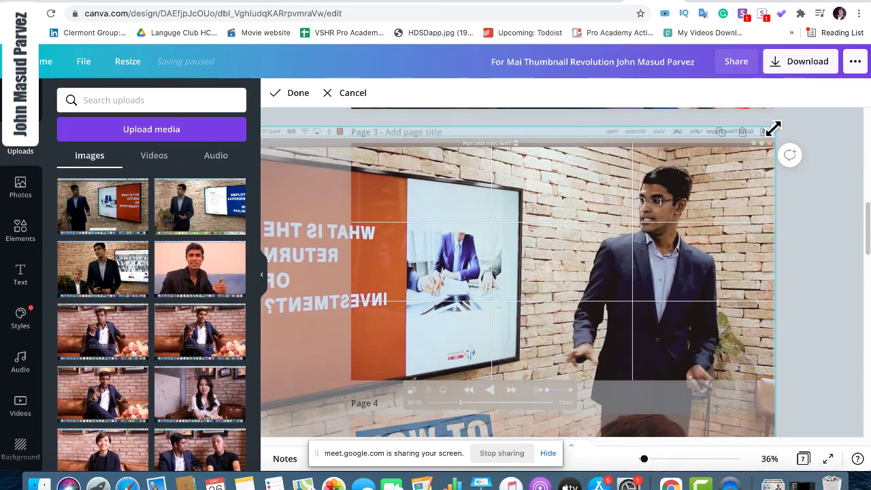
drag(774, 129, 788, 115)
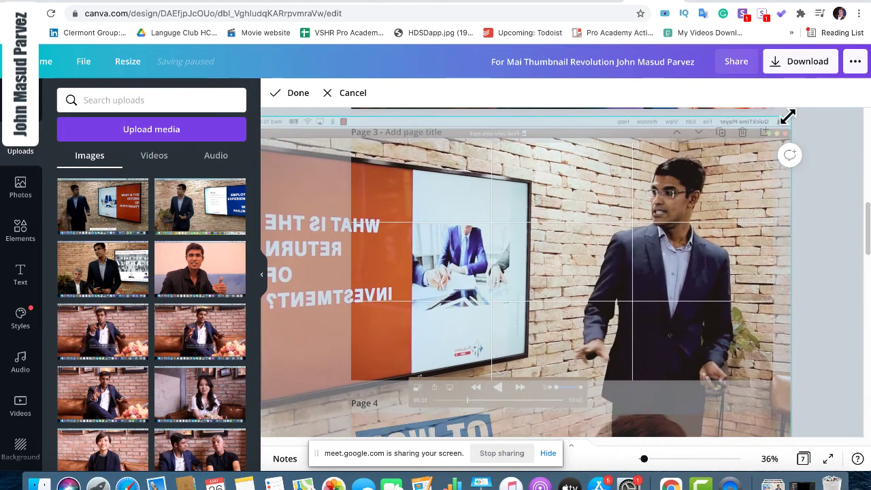
click(826, 189)
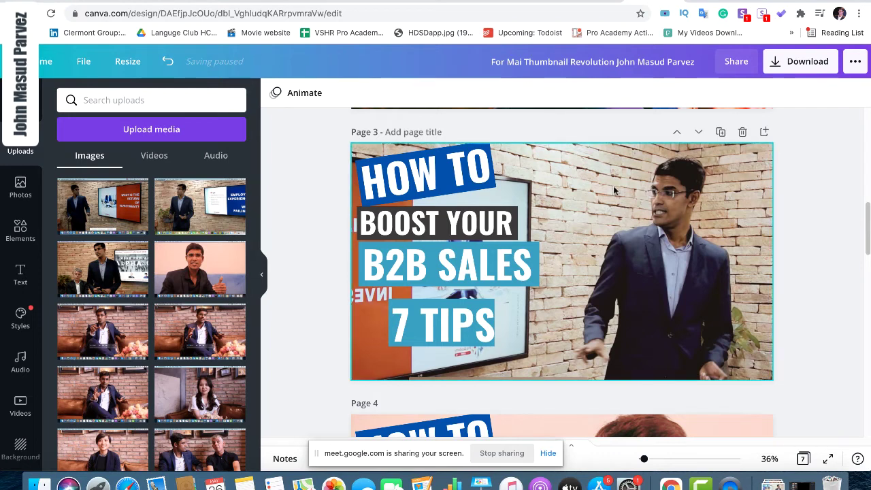
Switch to YouTube, check the channel's thumbnails and the paused "Tips for new managers" video, and return to the Canva design
click(439, 235)
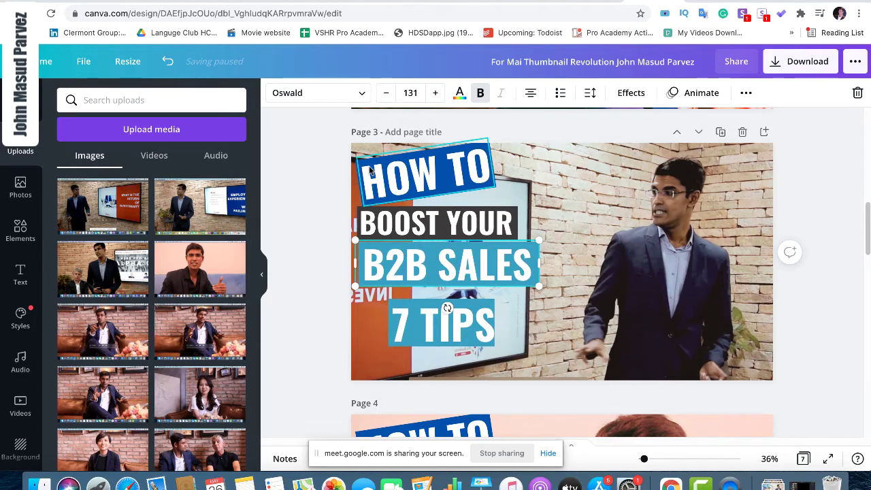
key(ctrl+Tab)
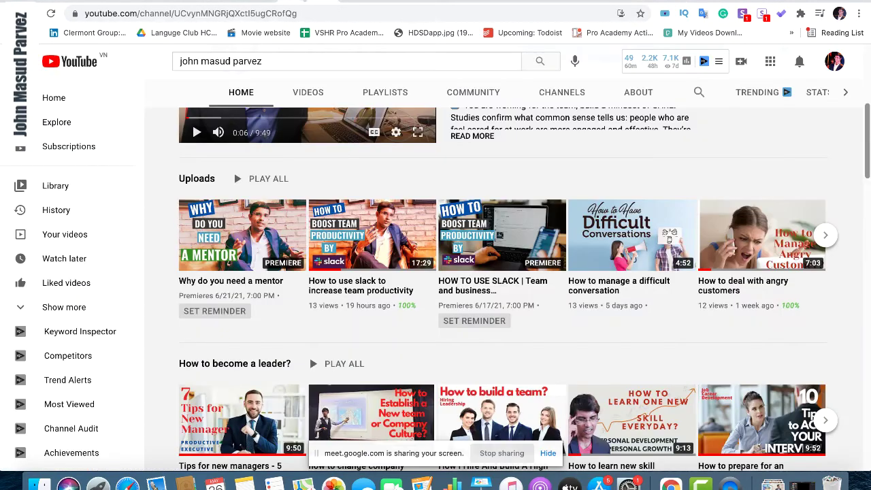
scroll(363, 55, down, 4)
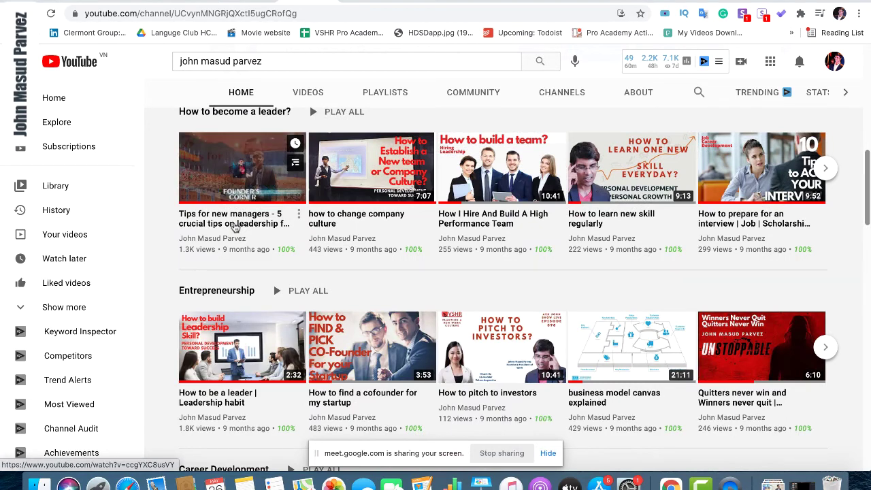
click(338, 2)
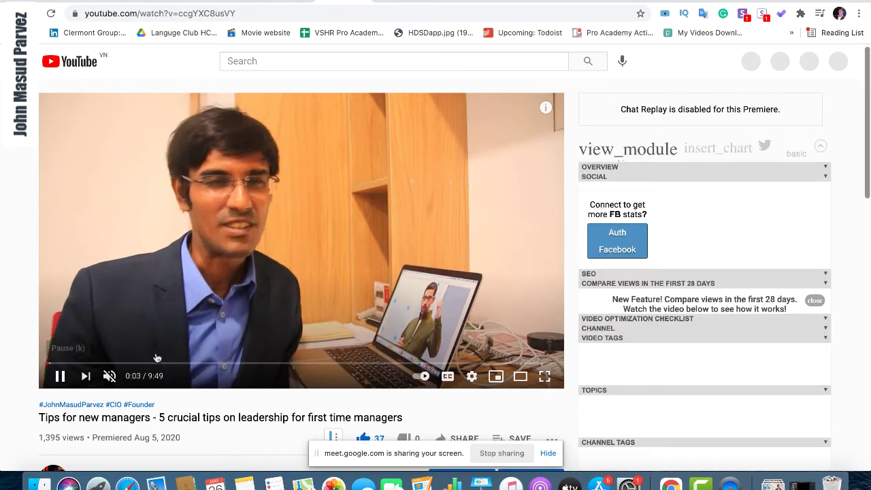
key(k)
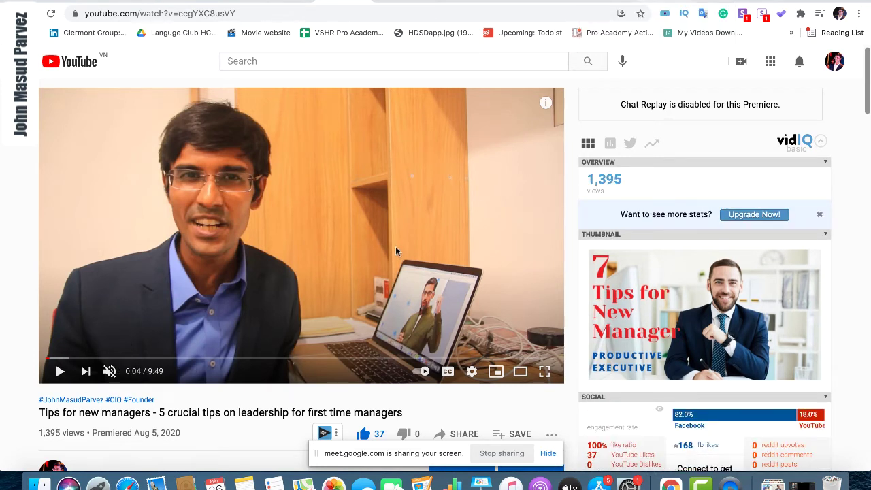
key(ctrl+Tab)
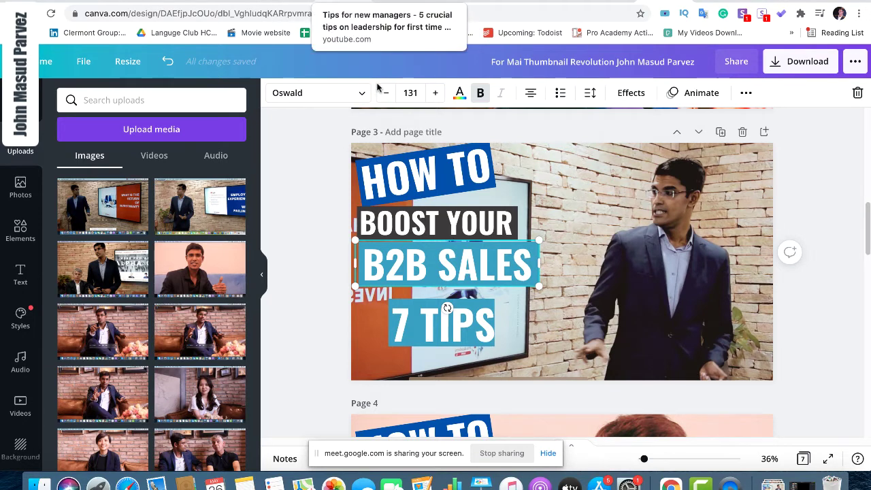
Switch to the "Tips for new managers" video on YouTube and highlight "5 crucial tips on leadership for first time managers" in its title
click(333, 2)
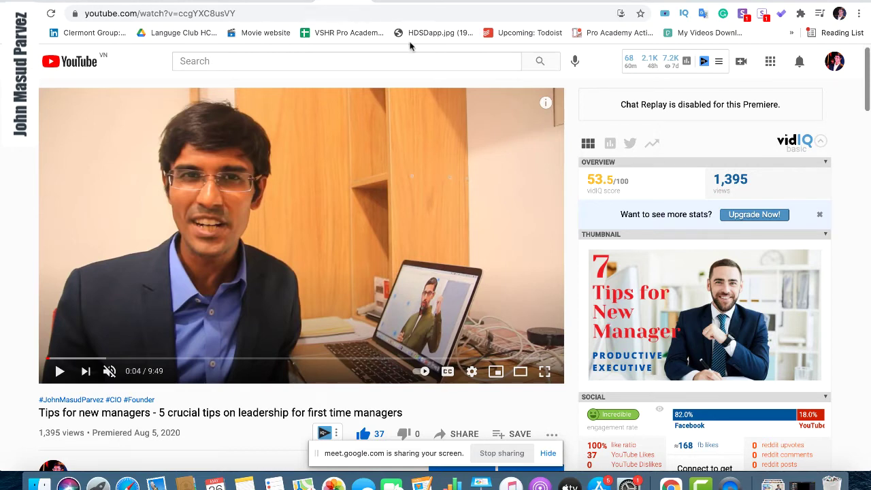
scroll(348, 271, down, 2)
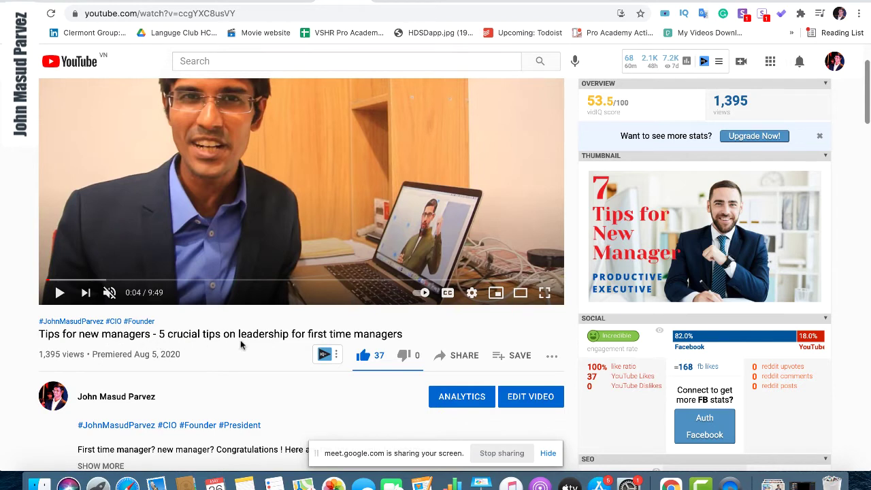
drag(407, 339, 166, 334)
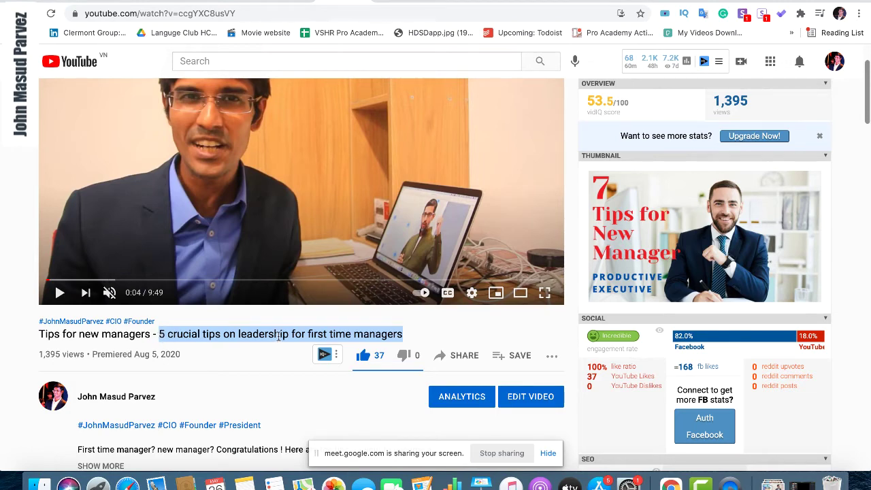
Open the youtube.com home page and search for "tips for new managers"
click(233, 2)
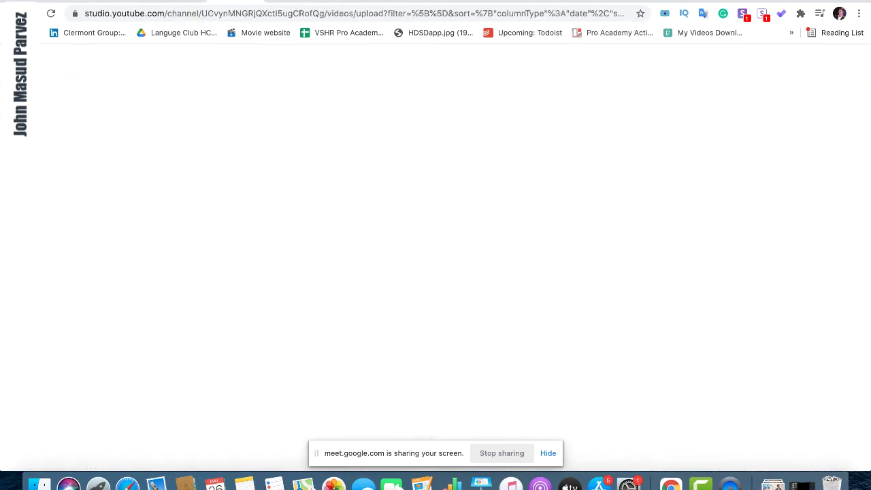
click(238, 13)
text(youtube.com)
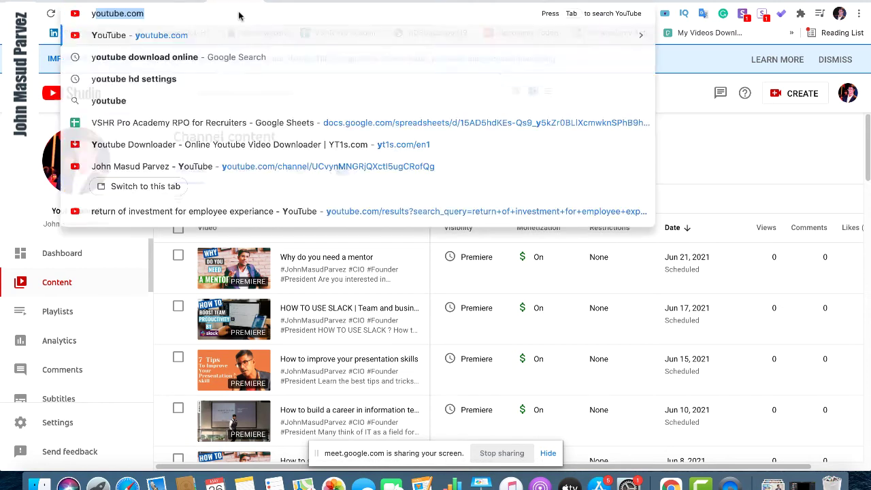
key(Return)
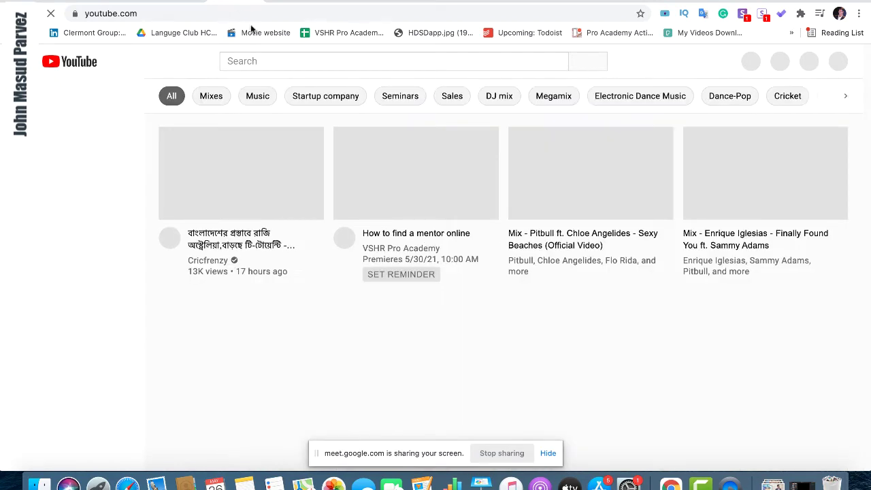
click(304, 60)
text(5 crucial tips on leadership for first time managers)
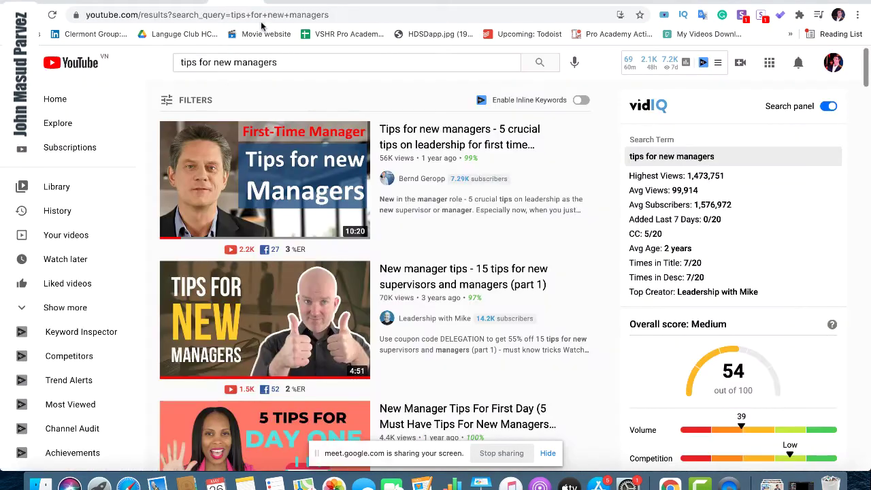
Examine the thumbnails and titles of the competing videos in the "tips for new managers" search results
mouse_move(347, 143)
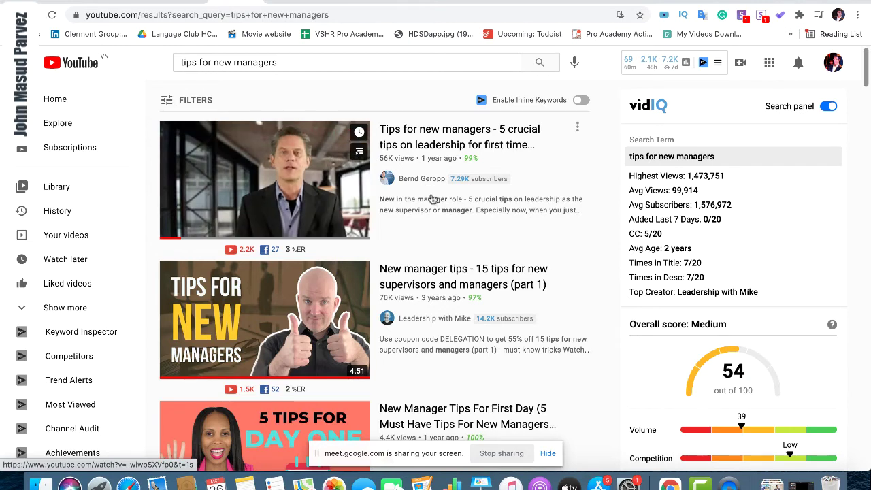
scroll(504, 204, down, 1)
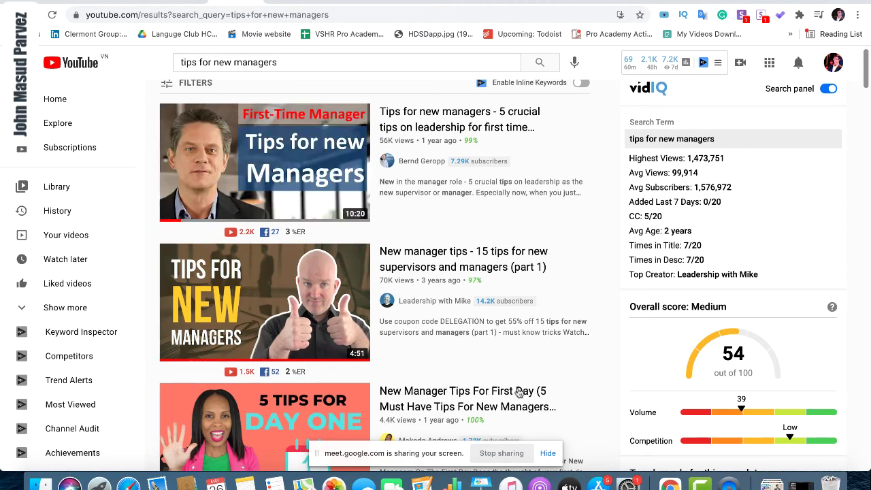
scroll(537, 357, down, 1)
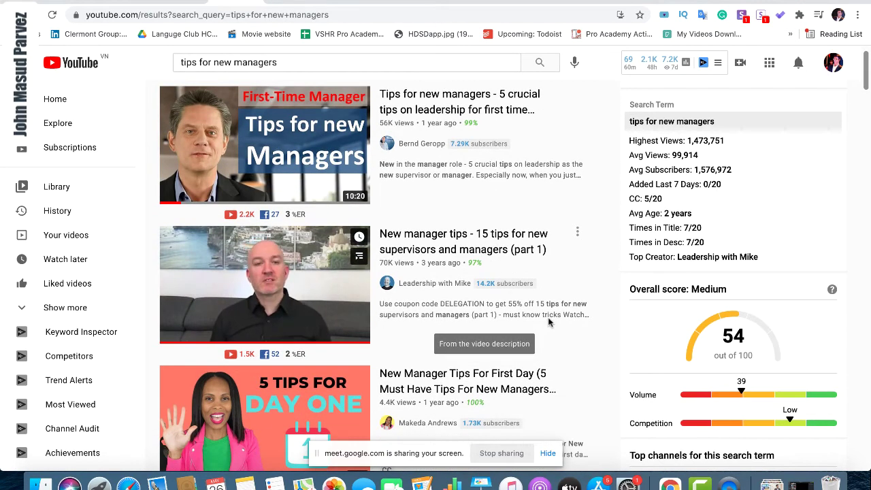
scroll(80, 190, down, 2)
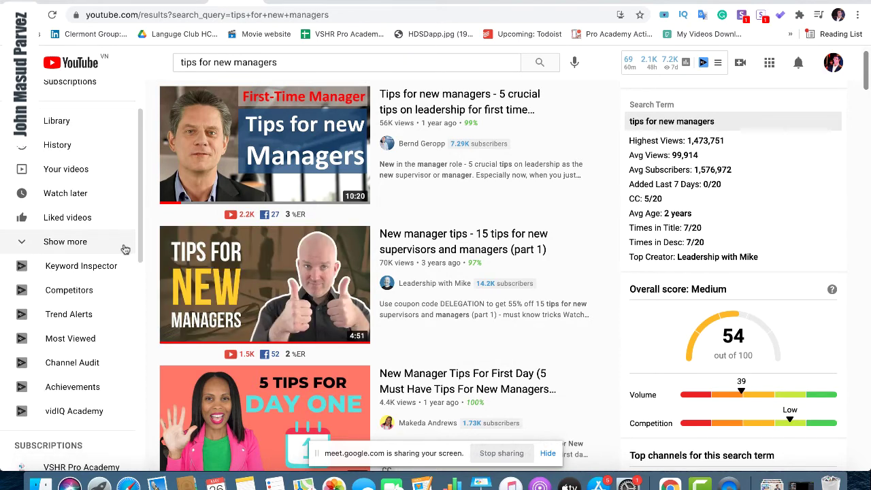
scroll(140, 279, down, 1)
scroll(145, 284, down, 1)
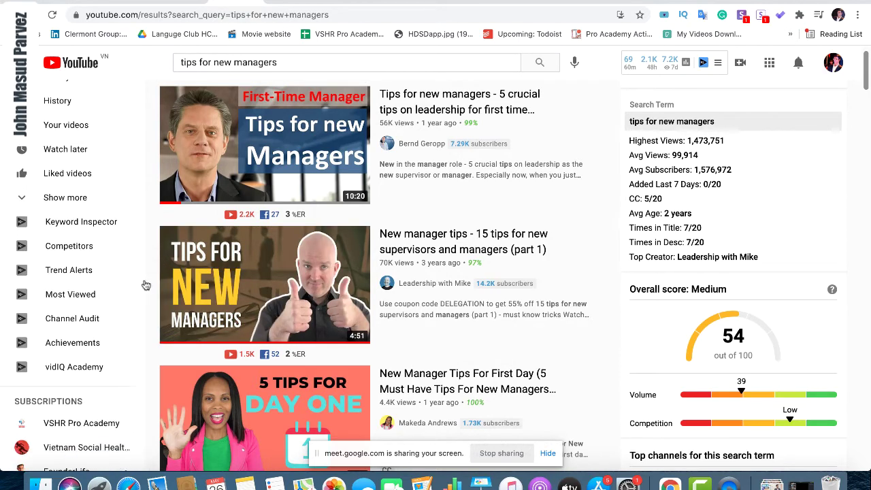
scroll(575, 377, down, 7)
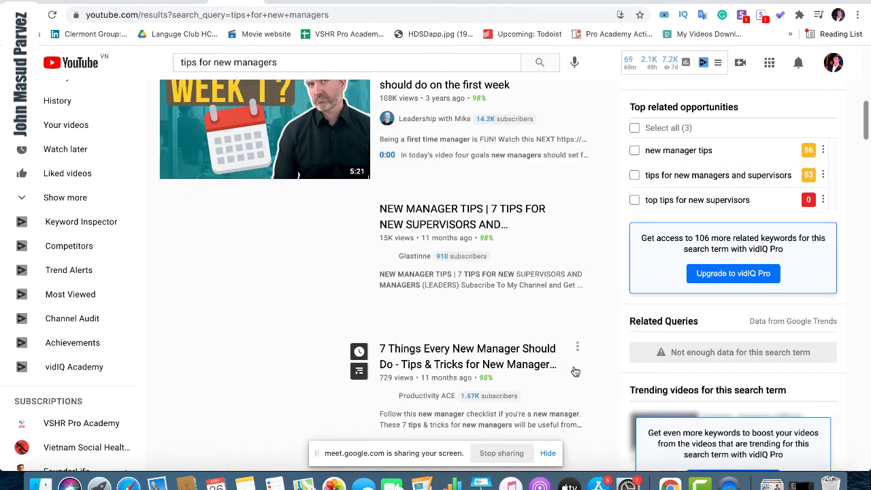
scroll(575, 408, up, 2)
scroll(575, 372, down, 1)
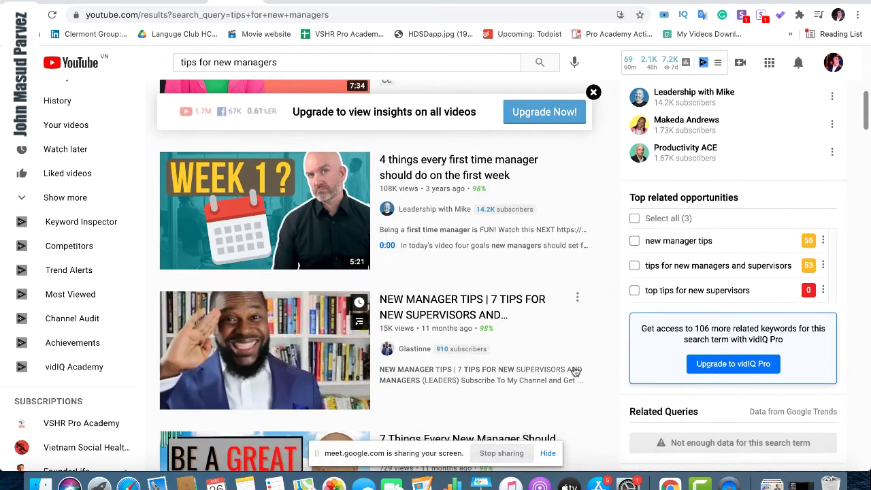
scroll(457, 269, up, 5)
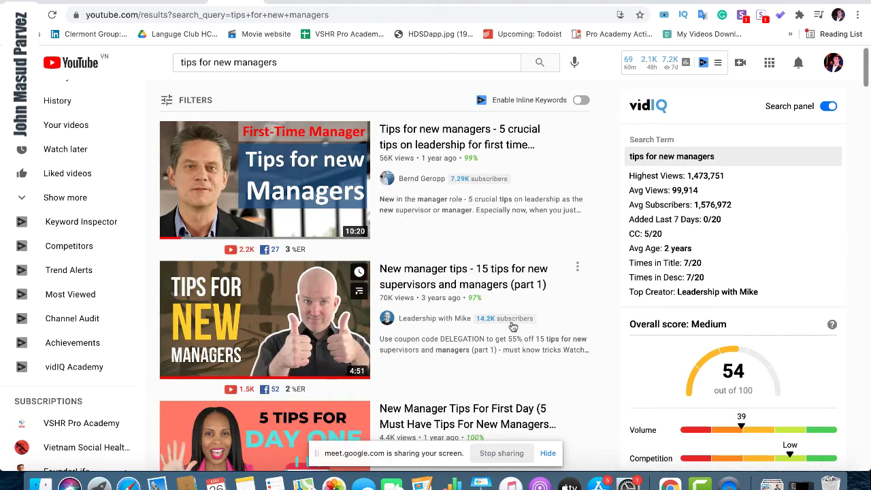
Review the vidIQ statistics for the search term, including overall score, volume, competition, top channels and related opportunities
scroll(706, 204, down, 3)
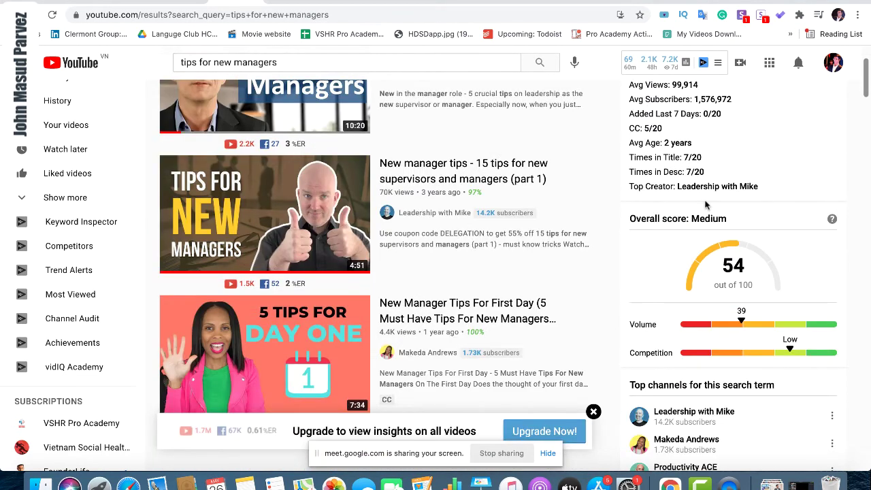
scroll(708, 201, up, 2)
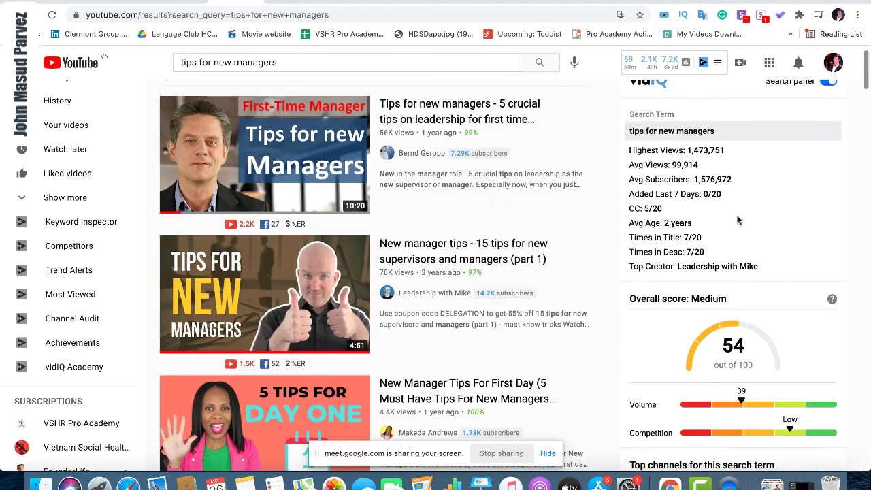
scroll(738, 219, down, 3)
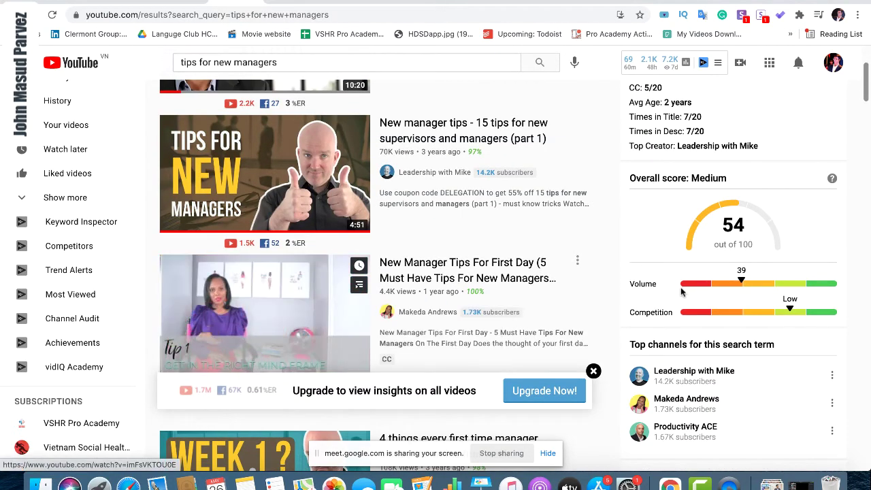
scroll(653, 266, up, 3)
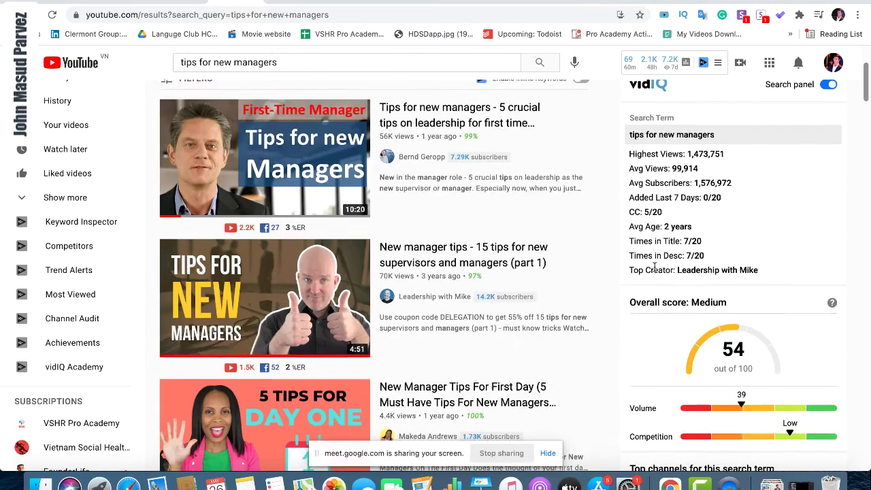
scroll(653, 276, down, 9)
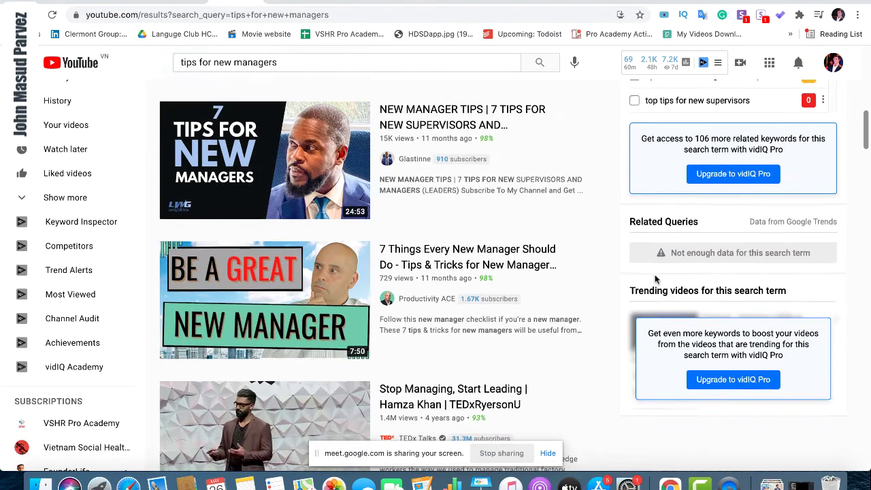
scroll(656, 279, down, 2)
scroll(657, 279, up, 3)
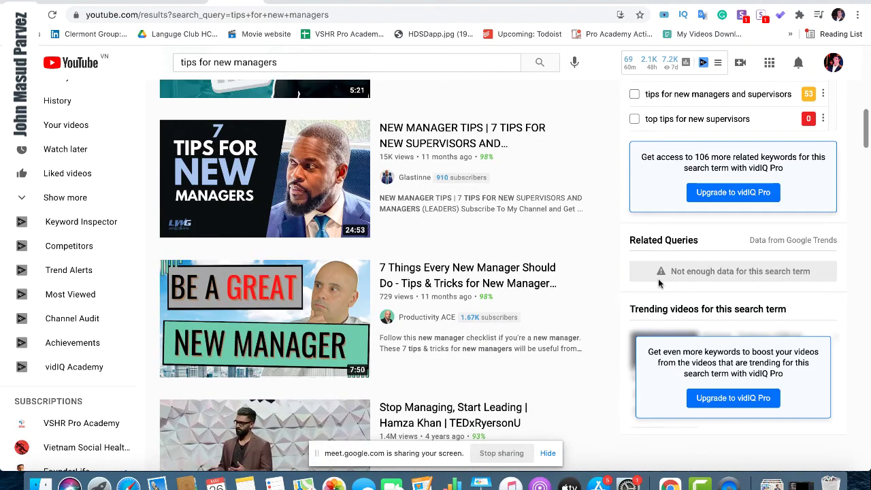
Compare the view counts, channel subscribers and thumbnail styles of the individual new-manager videos in the results
mouse_move(398, 162)
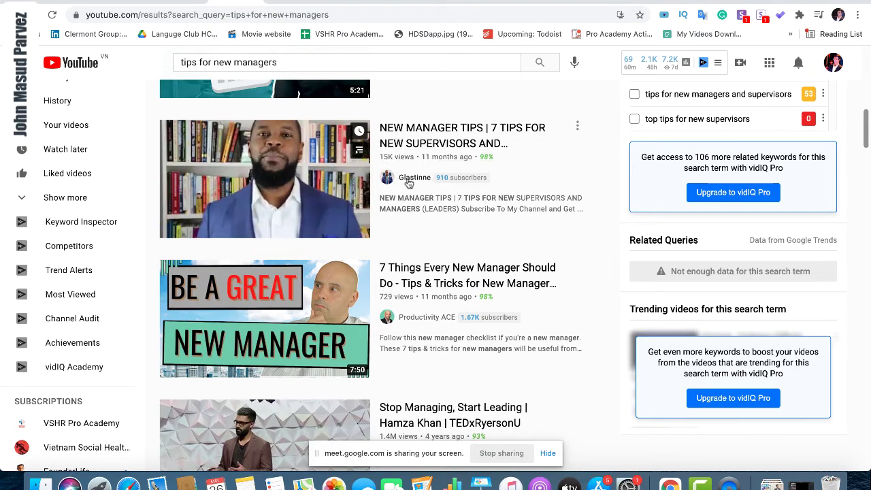
scroll(578, 258, up, 1)
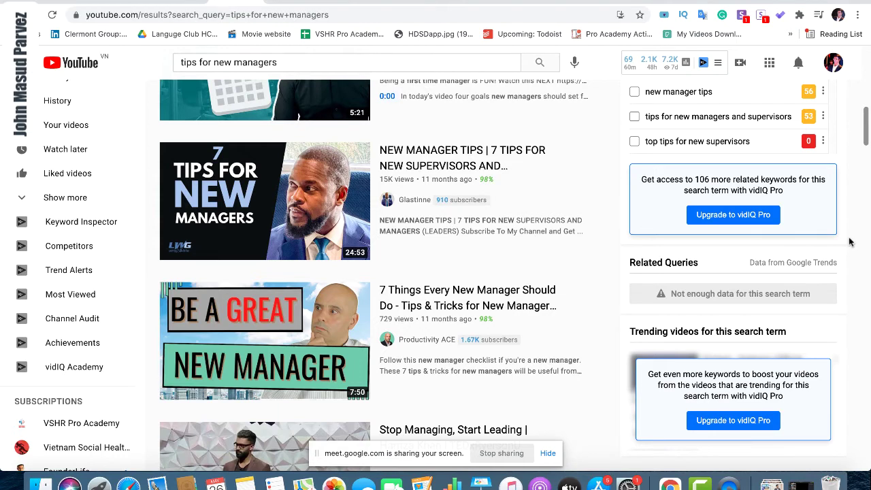
scroll(849, 241, up, 4)
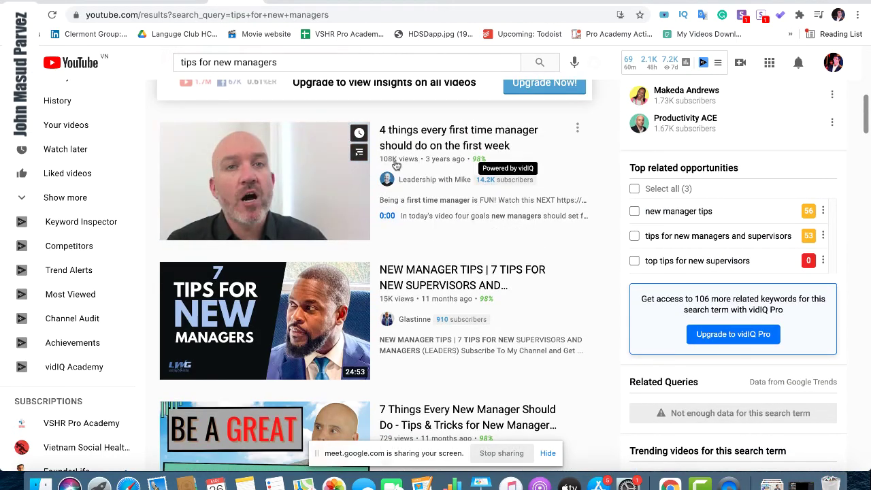
mouse_move(589, 326)
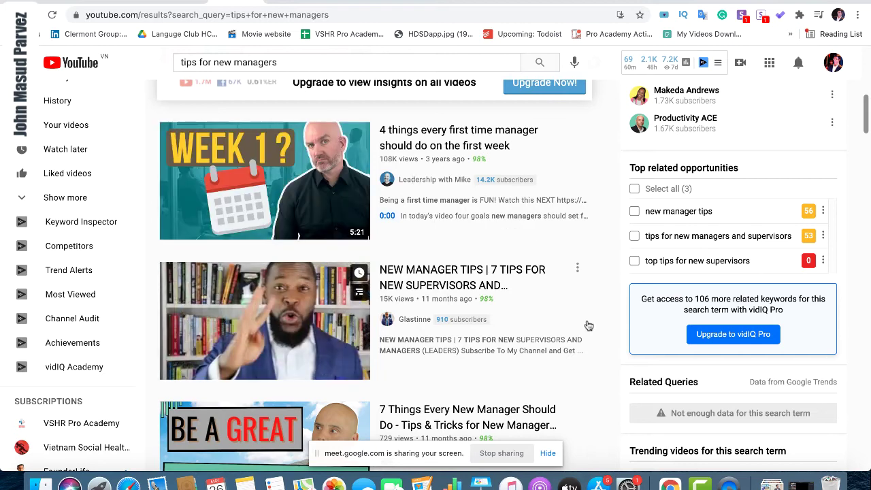
scroll(590, 325, up, 2)
scroll(590, 322, up, 3)
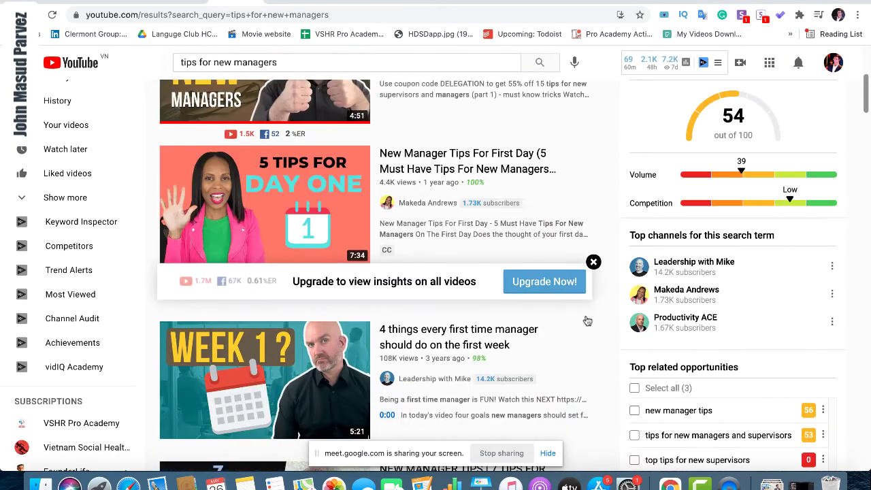
scroll(572, 190, up, 2)
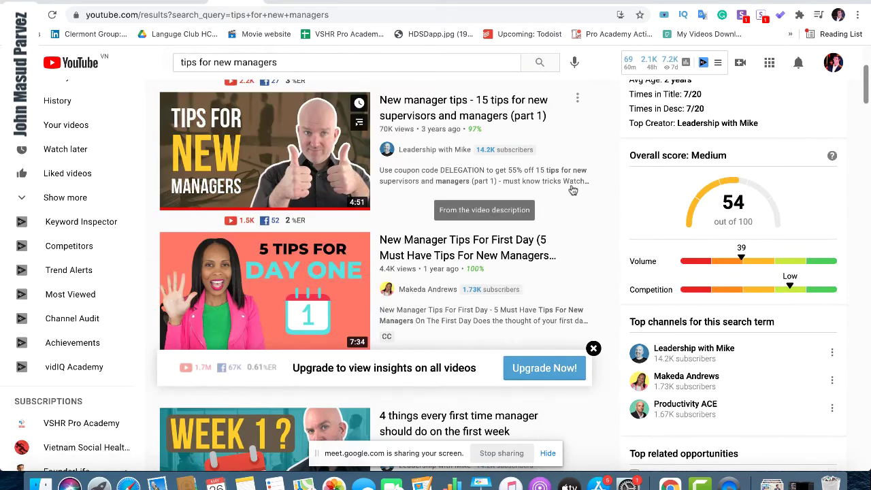
scroll(570, 188, up, 1)
scroll(565, 183, up, 3)
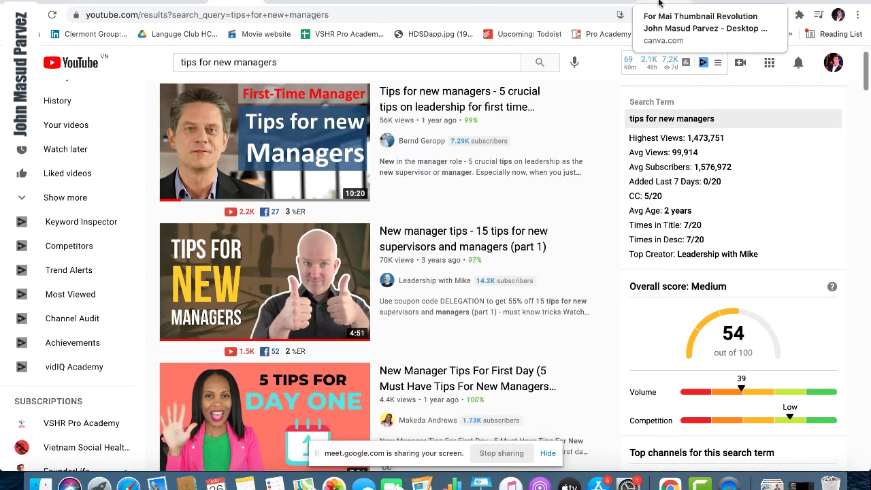
Return to the Canva thumbnail design and replace page 3's "HOW TO" title line with "7 TIps"
click(657, 4)
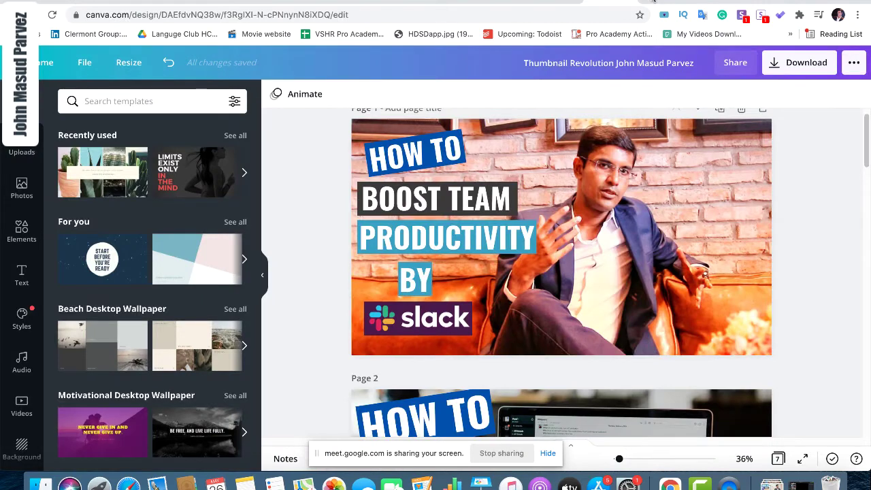
click(666, 3)
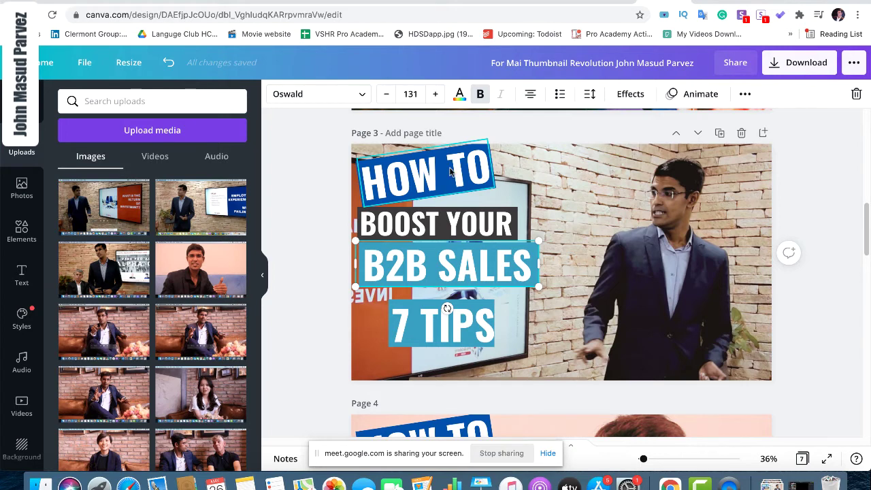
click(424, 175)
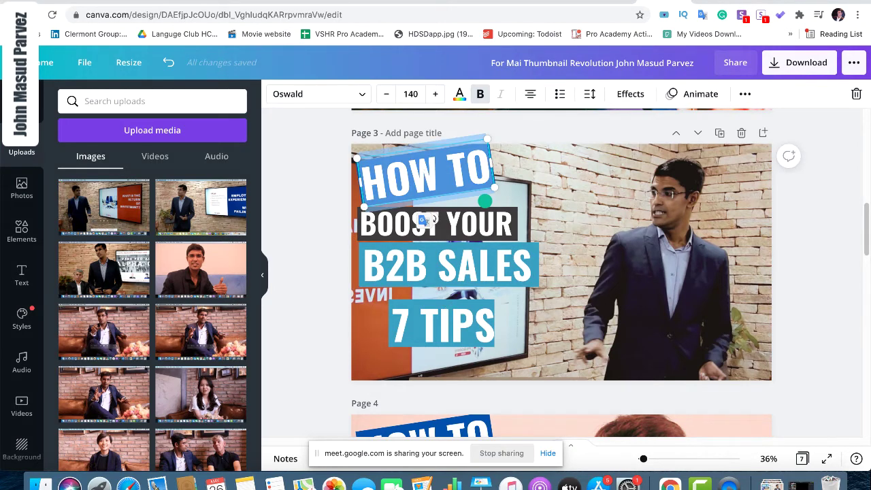
text(7 TIps)
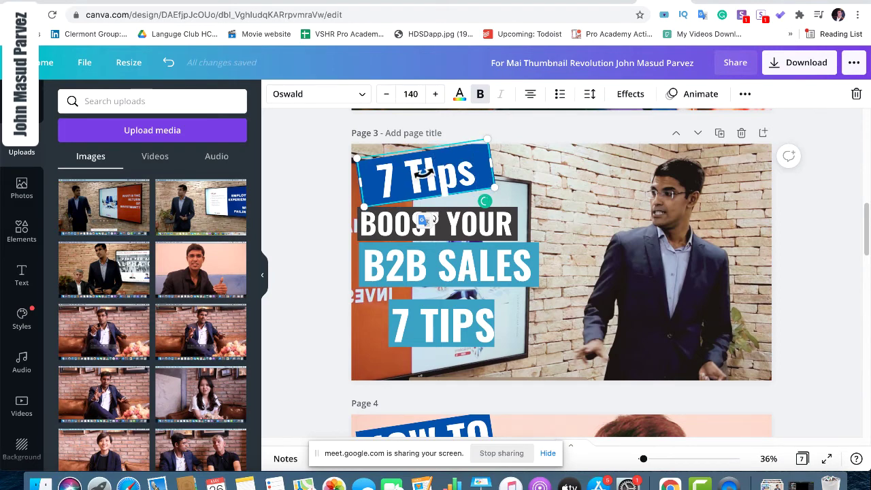
Replace page 3's "BOOST YOUR" line with "FOR" and "B2B SALES" with "NEW MANAGER", widening its text box to fit one line
click(400, 225)
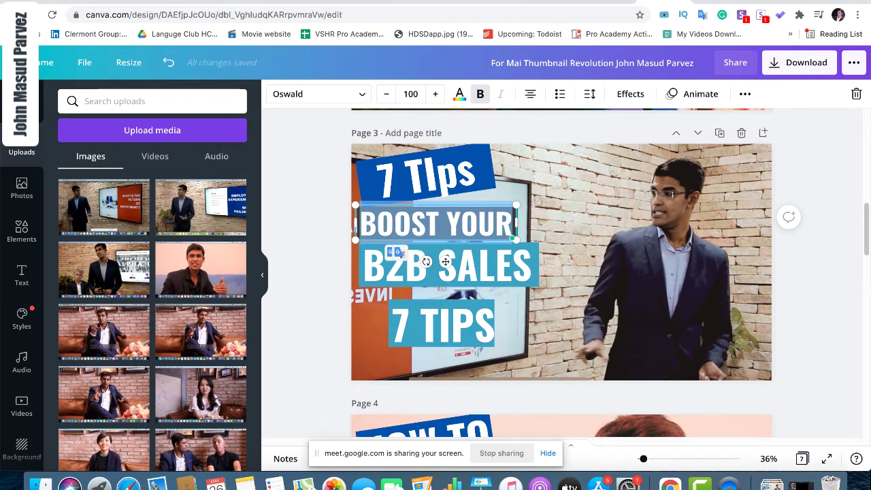
text(FOR)
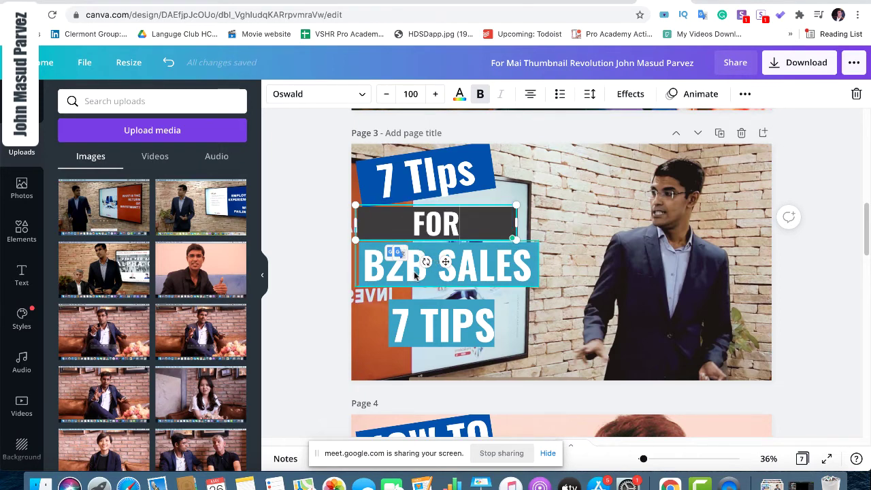
double_click(414, 272)
text(NEW Manag)
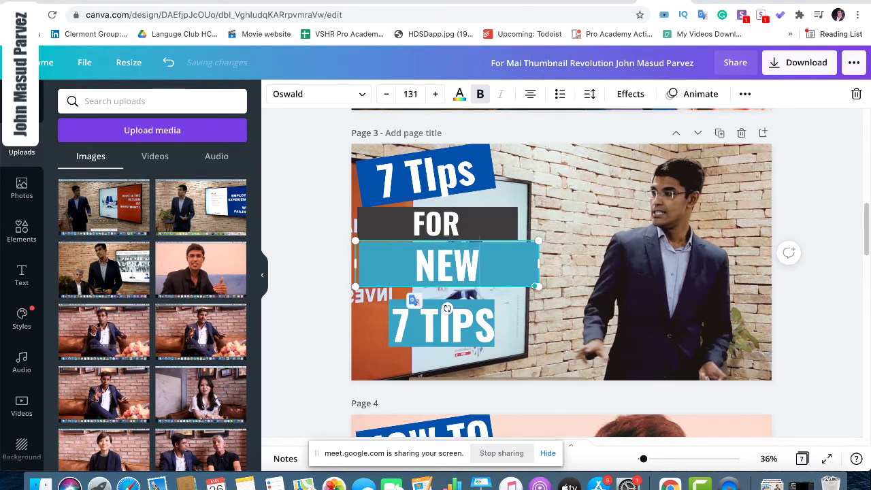
key(BackSpace)
key(BackSpace)
key(BackSpace)
key(BackSpace)
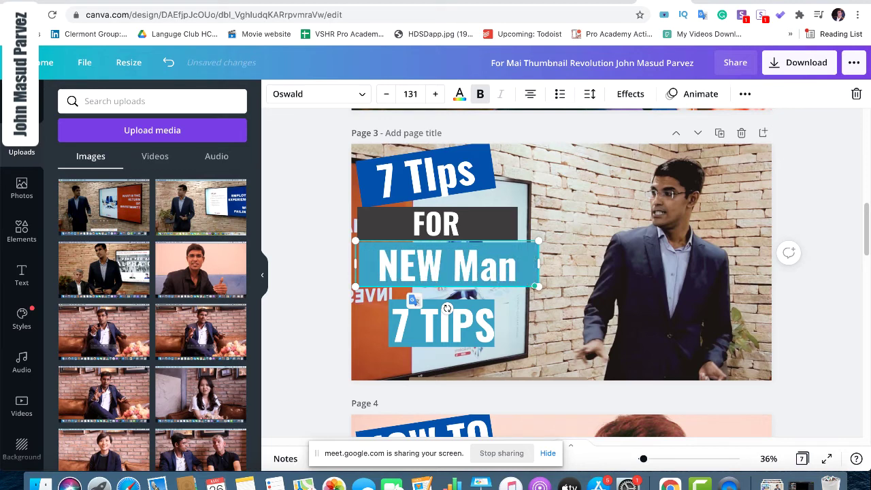
text(ANA)
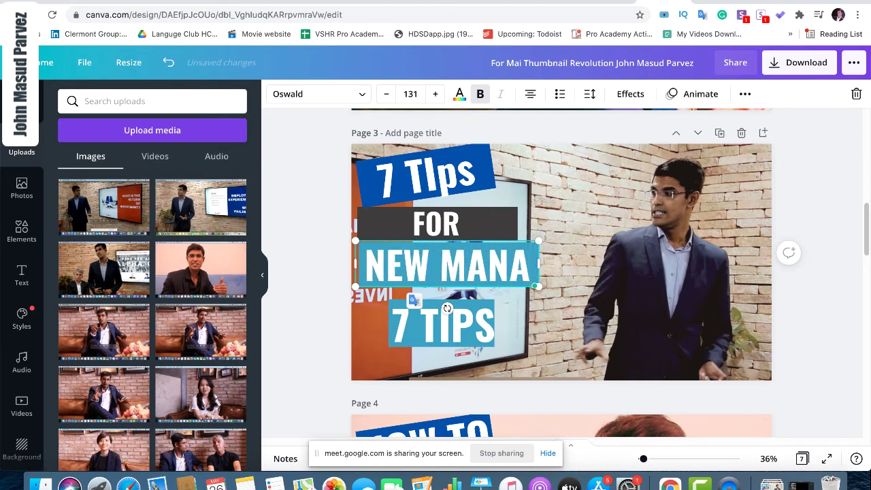
text(GER)
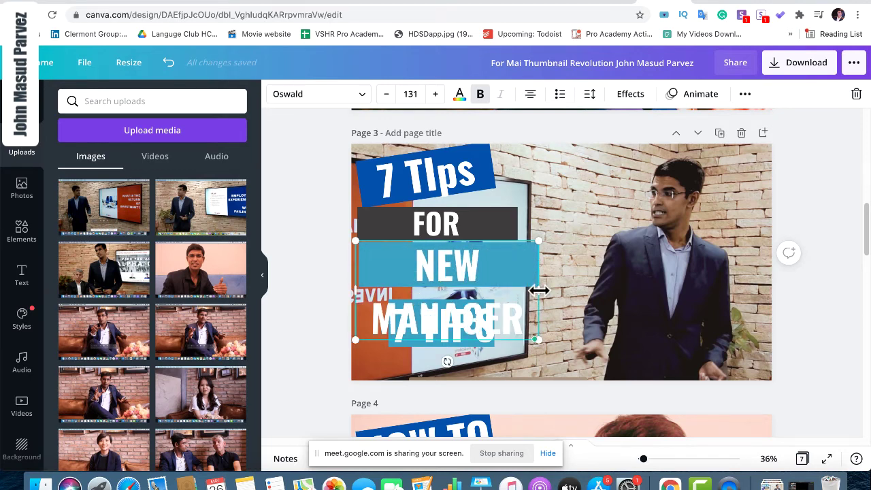
drag(539, 290, 593, 273)
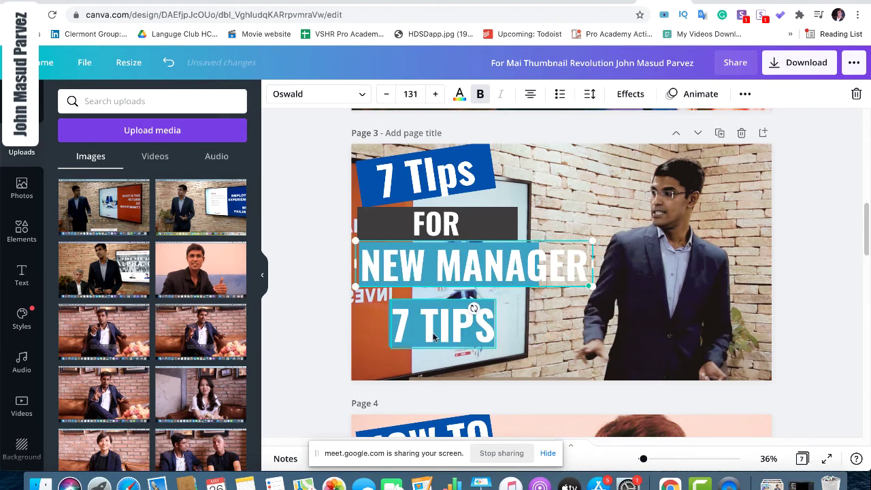
Replace the lower "7 TIPS" line on page 3 with "FOR SUCCSS" and widen its text box so it fits on one line
double_click(434, 337)
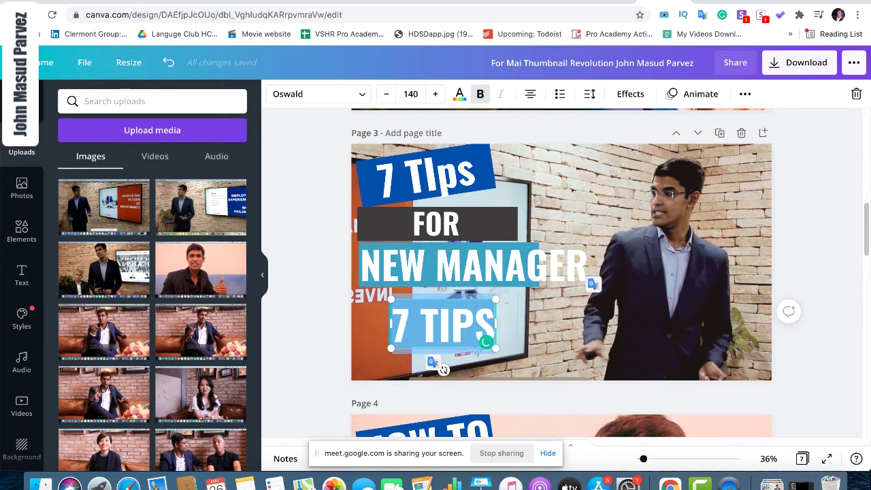
text(FOR SUCC)
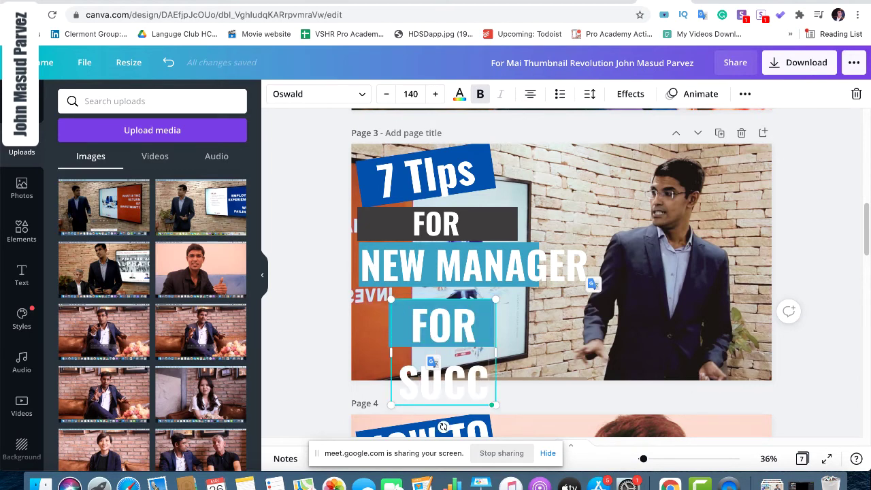
scroll(443, 426, down, 1)
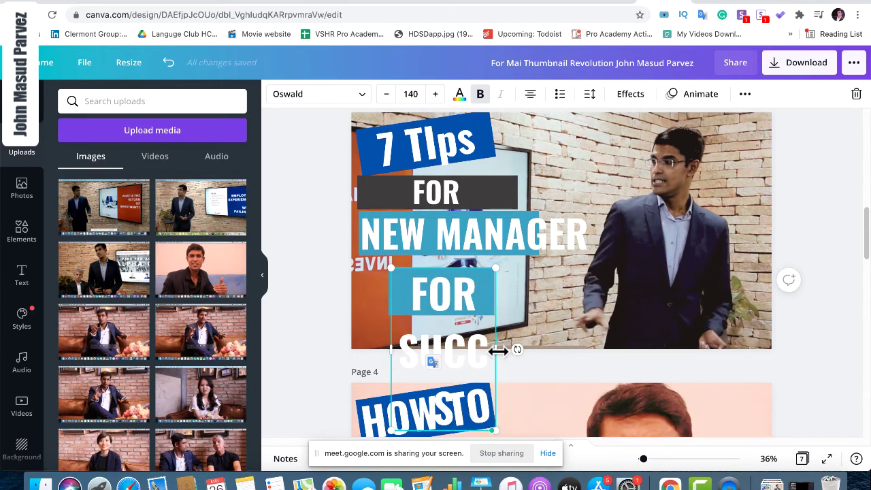
drag(498, 350, 590, 328)
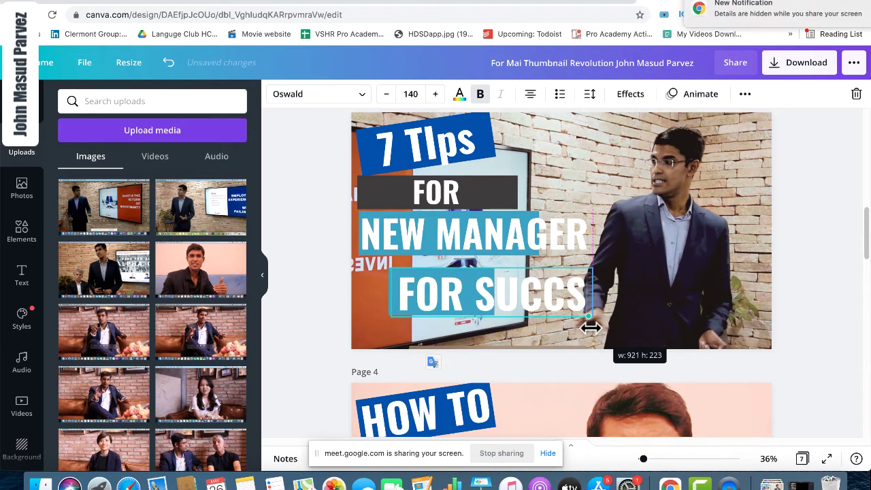
double_click(547, 293)
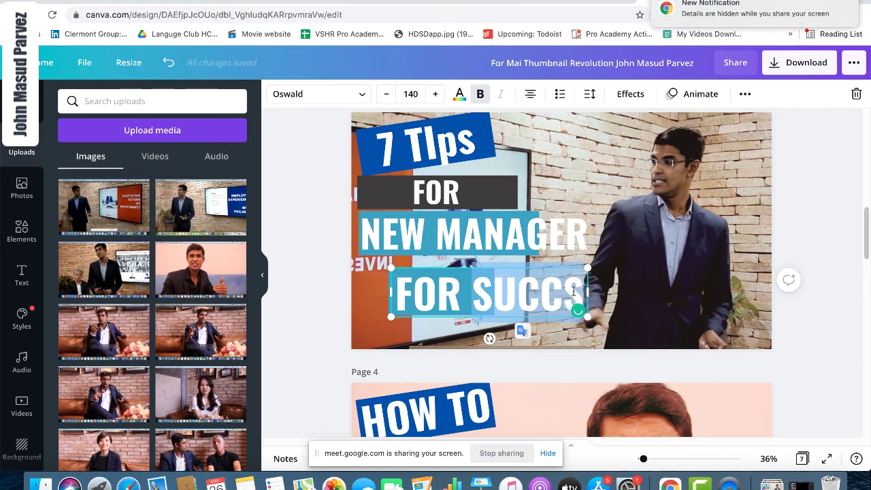
click(579, 294)
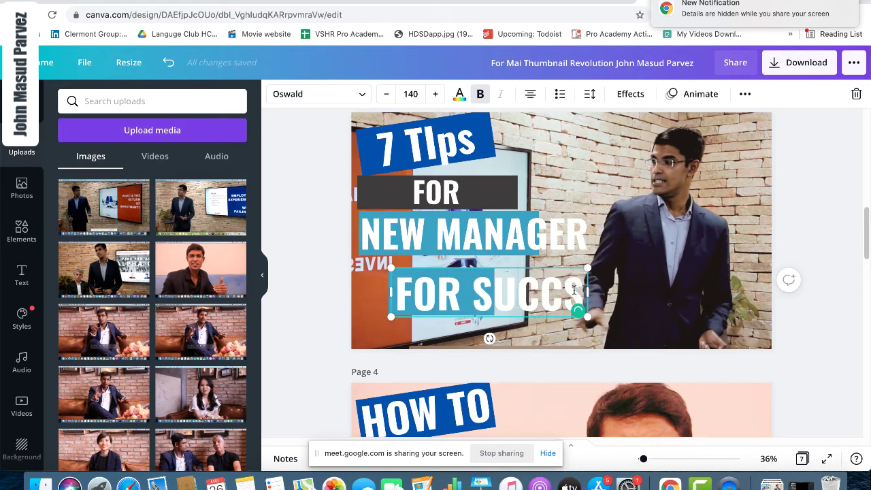
text(S)
drag(585, 325, 649, 310)
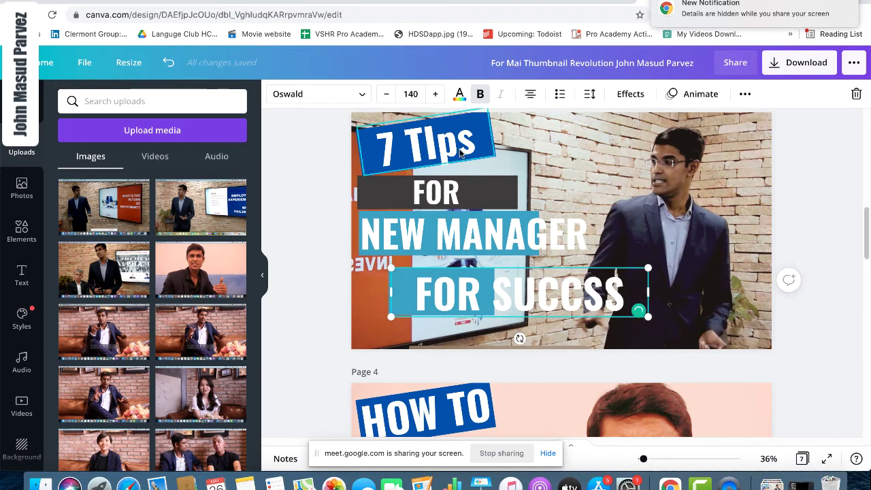
Correct page 3's title line to read "7 TIPS" in all capitals
click(471, 133)
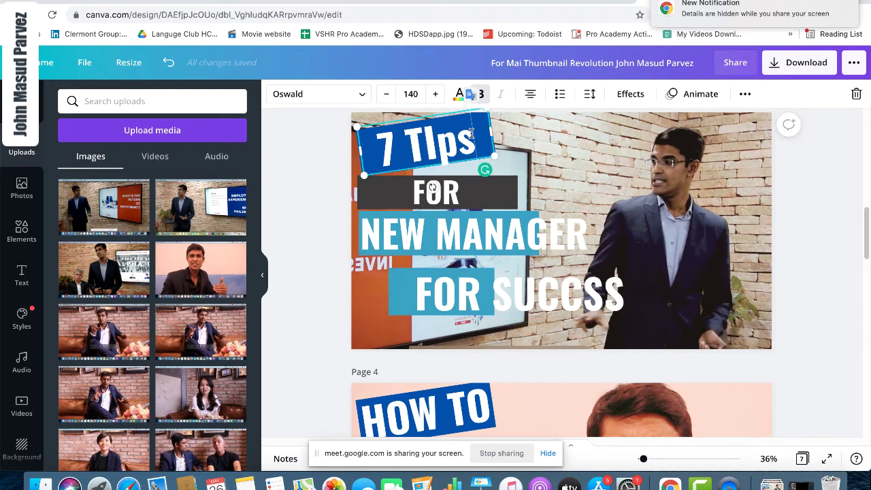
key(BackSpace)
key(BackSpace)
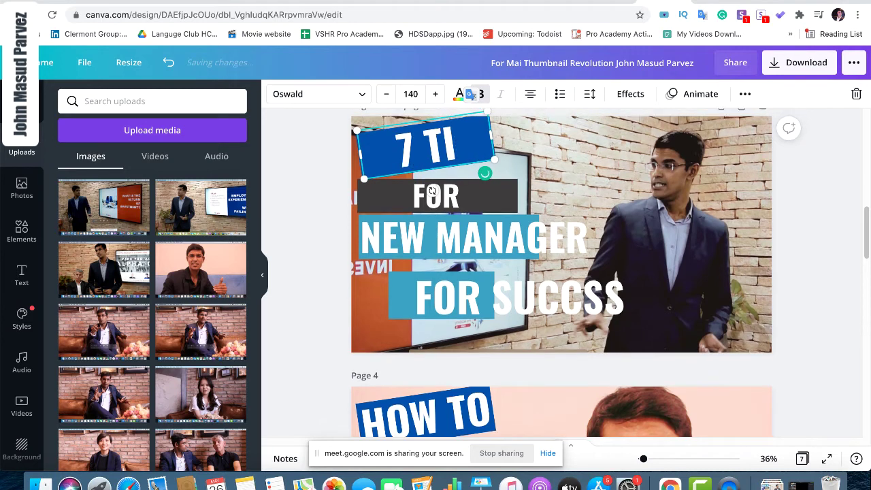
text(PS)
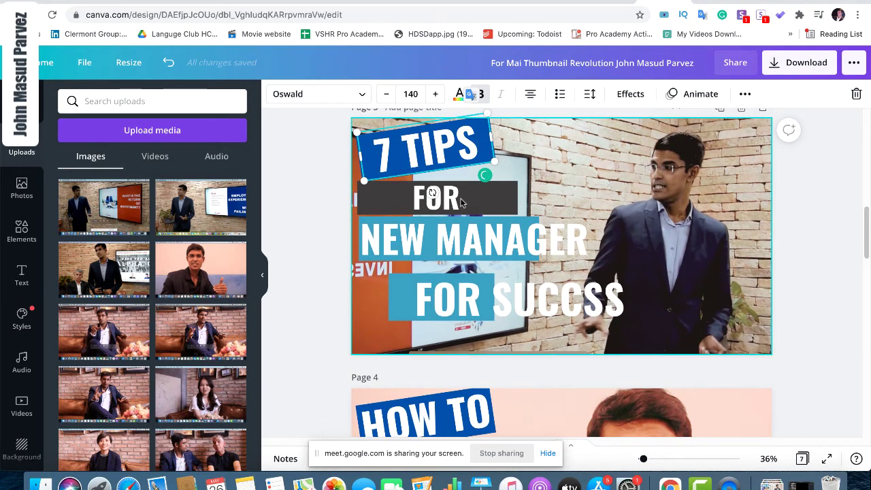
Narrow the "FOR" text box to about 233 wide and centre it over the dark bar
click(415, 238)
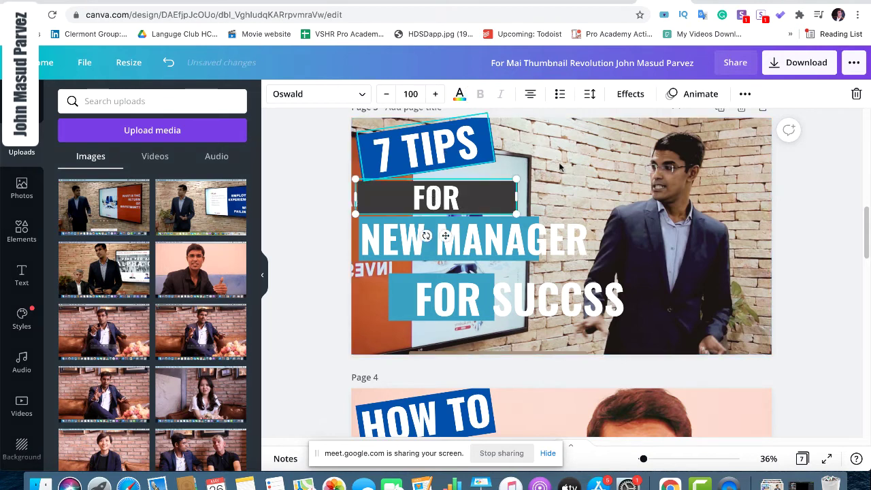
click(409, 218)
click(439, 199)
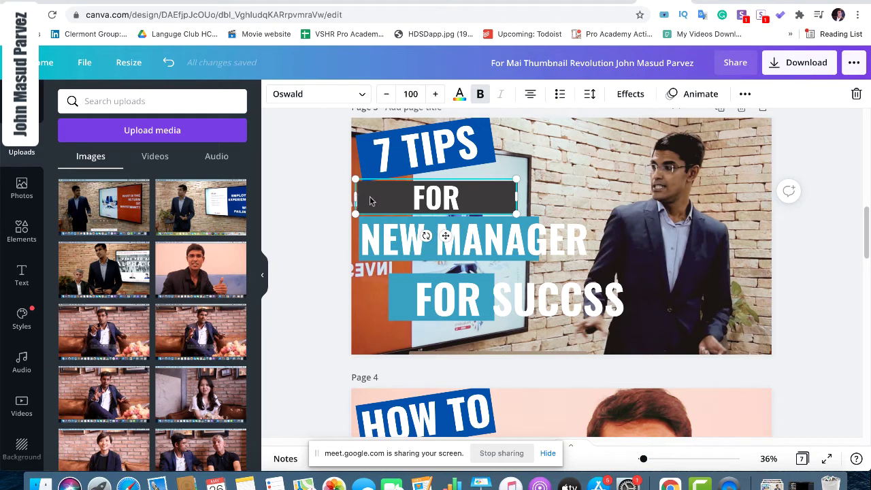
drag(383, 197, 459, 197)
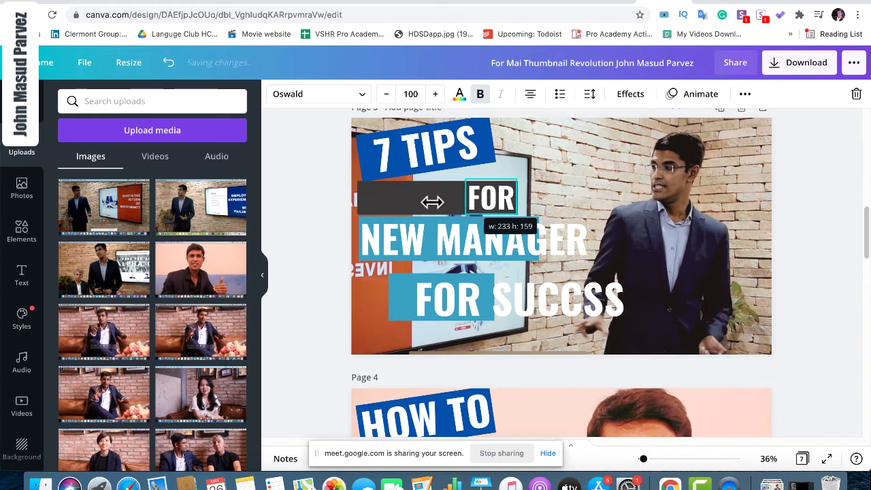
click(500, 201)
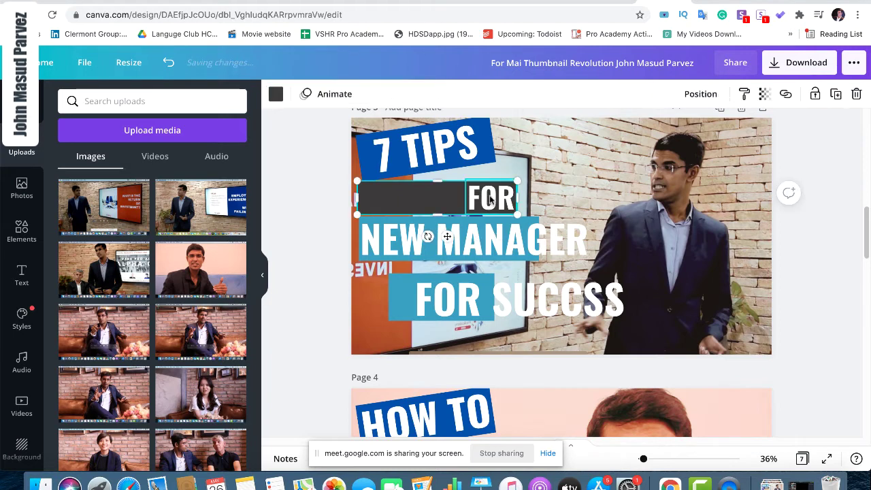
click(490, 200)
drag(477, 199, 436, 196)
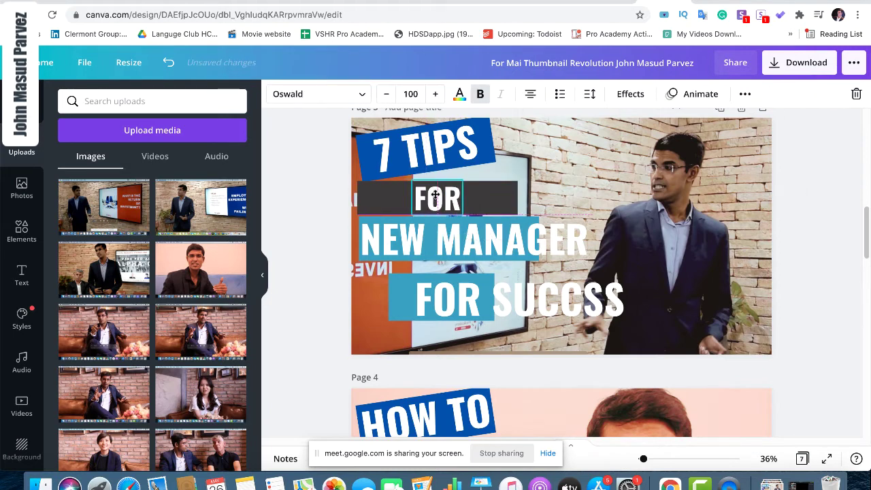
Shorten the dark bar from both ends so it fits closely around the word "FOR"
click(361, 197)
drag(366, 197, 409, 197)
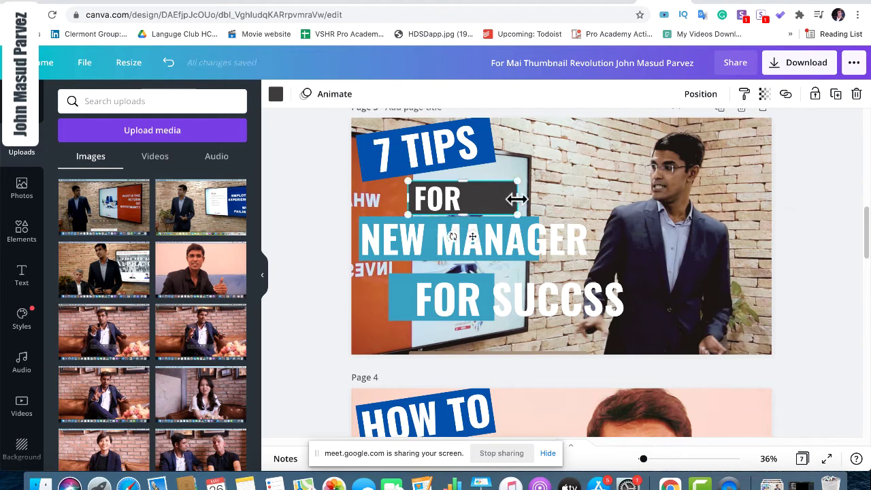
drag(507, 196, 466, 198)
Extend the blue bar to the full width of "NEW MANAGER", moving the text aside and back over the bar
click(514, 244)
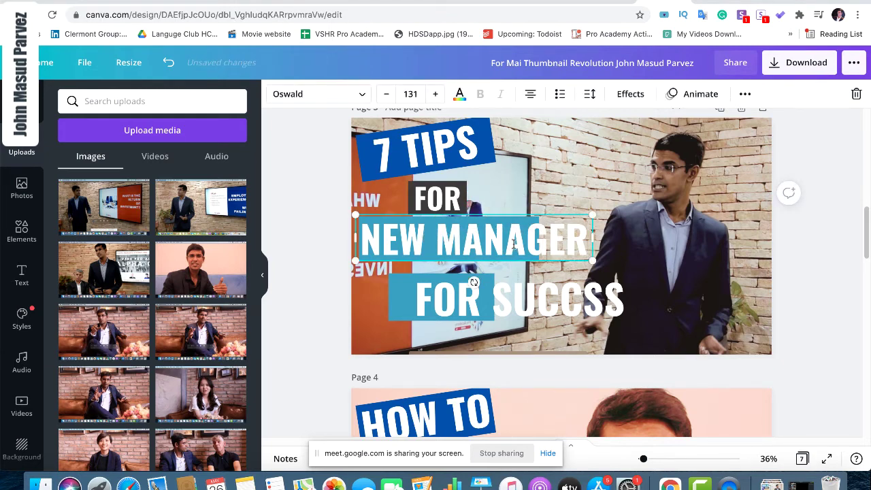
double_click(514, 244)
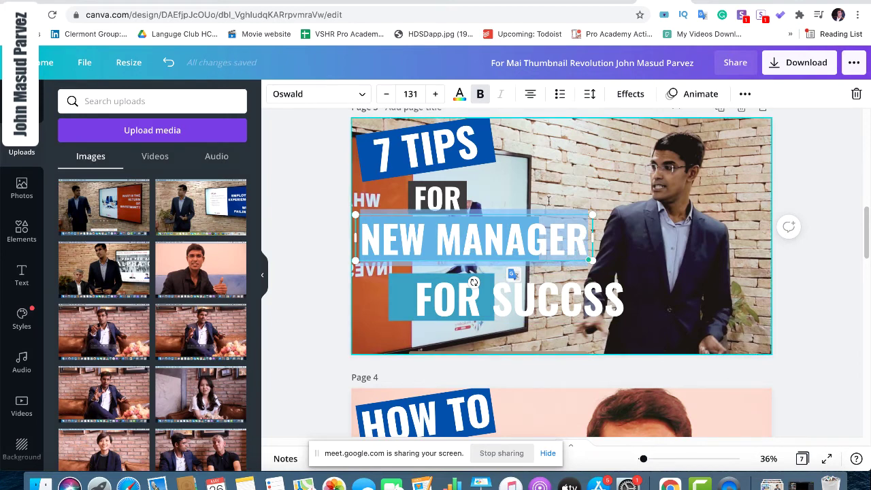
click(507, 191)
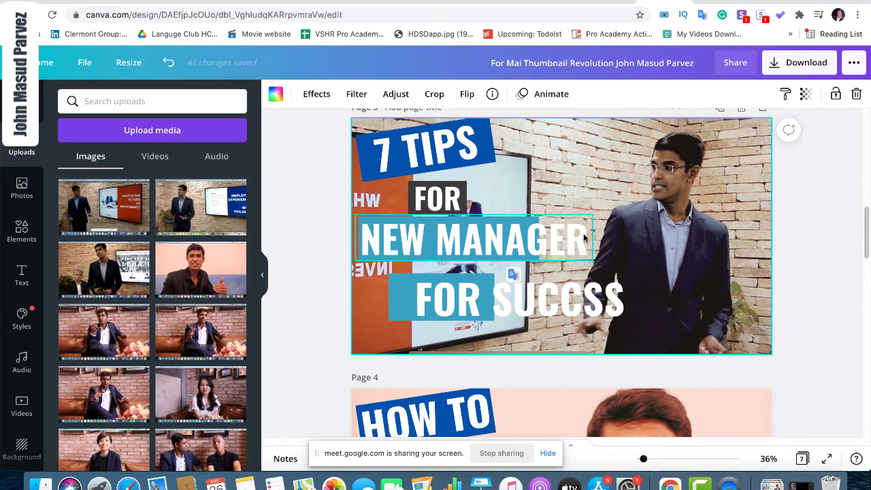
click(487, 236)
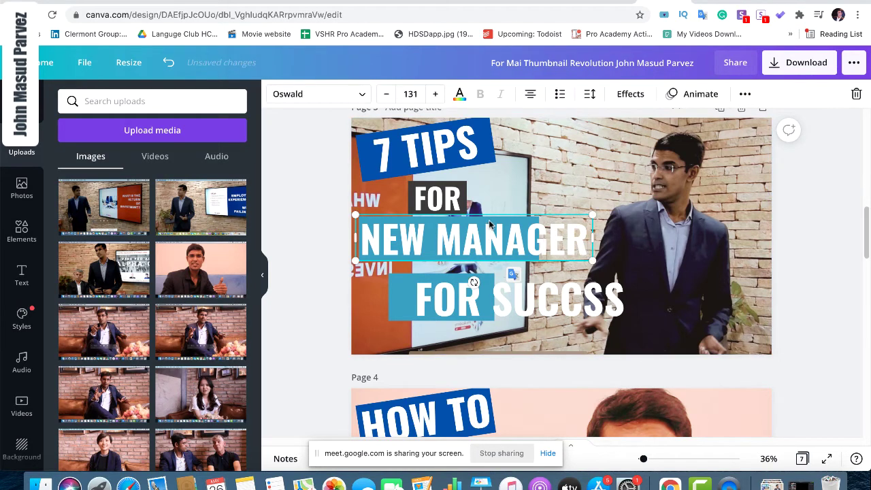
drag(487, 232, 488, 204)
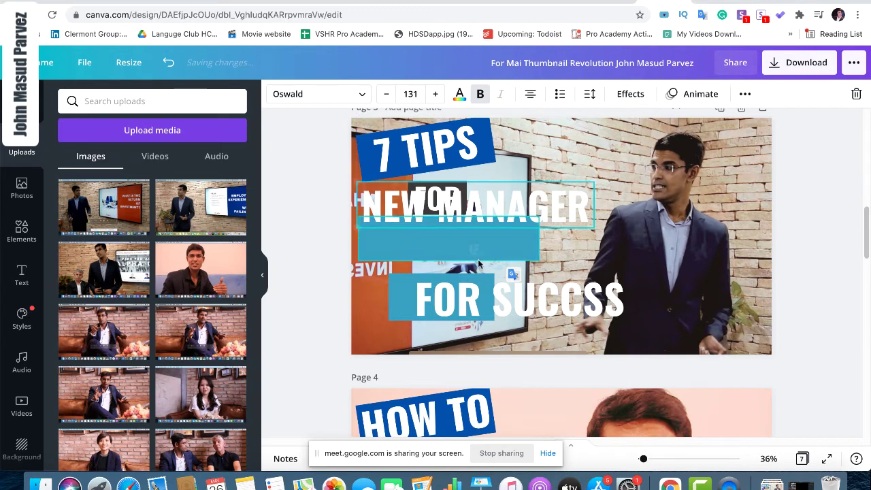
click(517, 246)
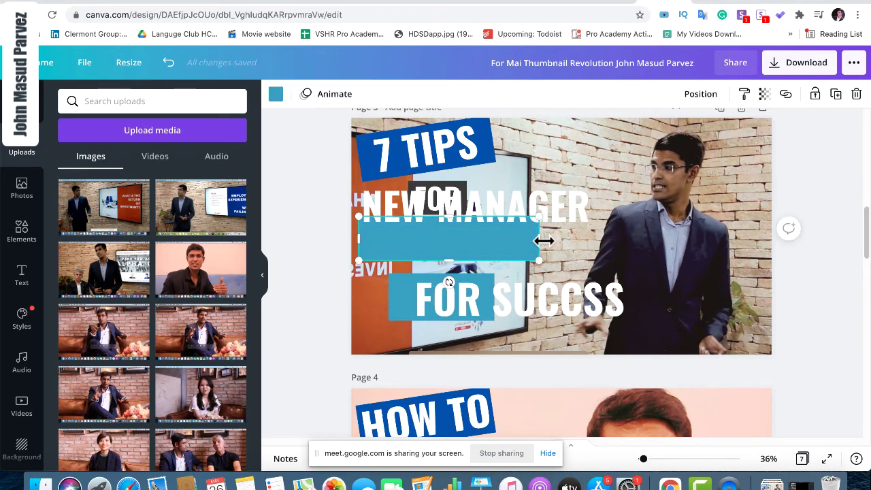
drag(544, 240, 595, 242)
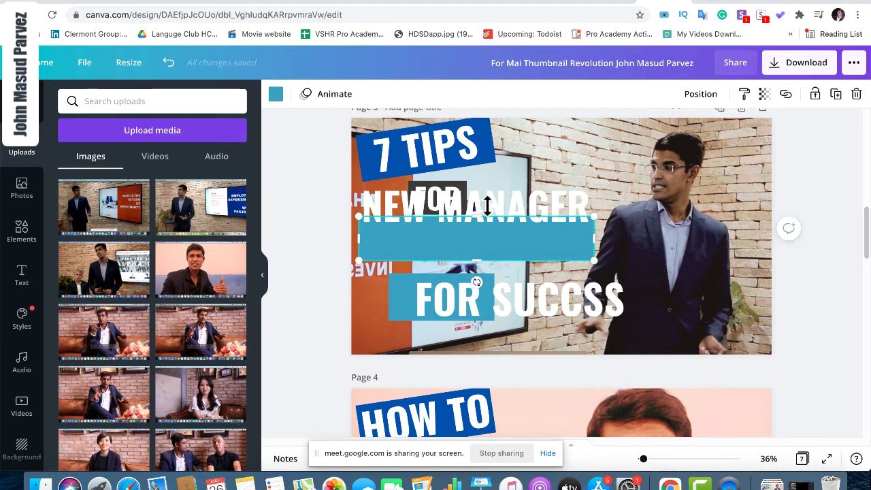
click(504, 202)
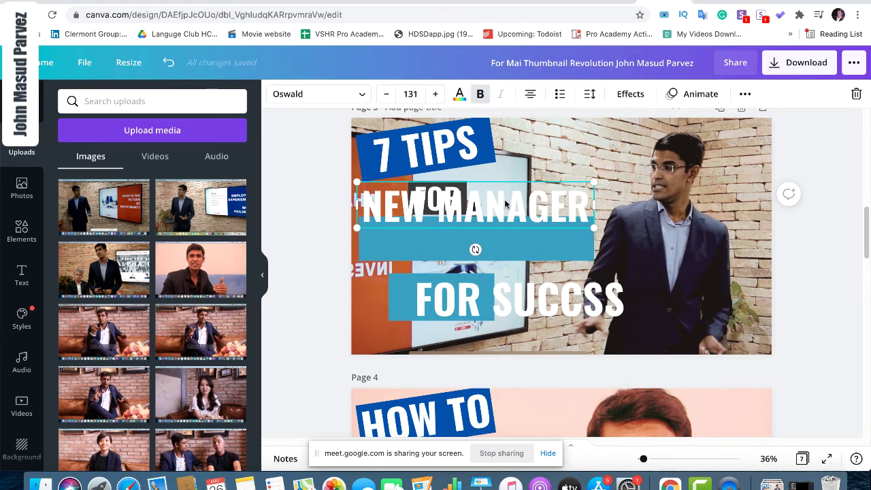
drag(505, 219, 505, 233)
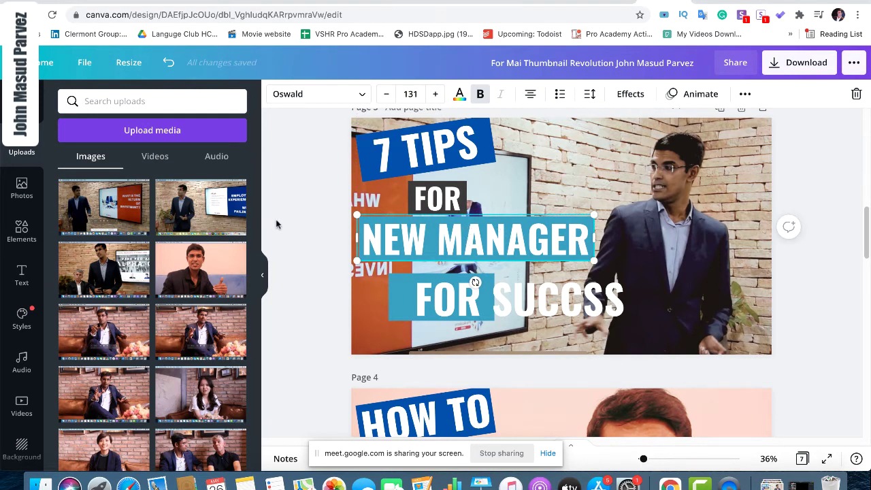
click(306, 216)
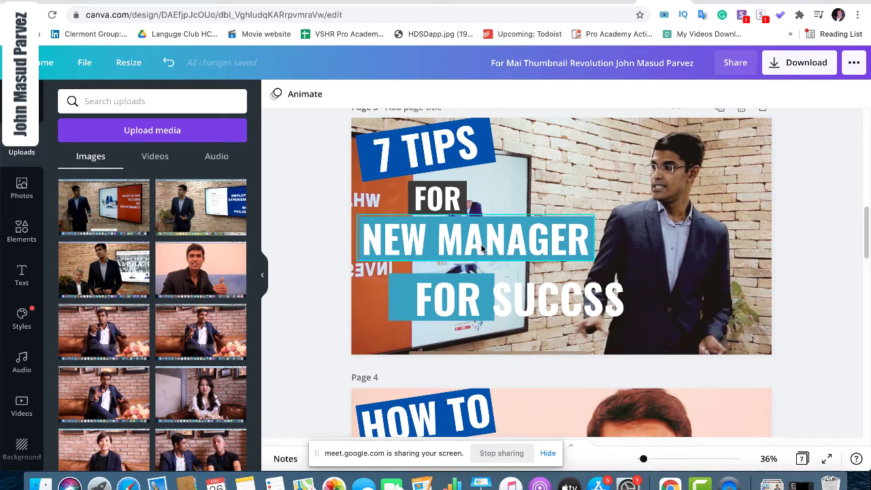
Move the "FOR SUCCSS" text off the lower blue bar and extend that bar both ways to match the "NEW MANAGER" bar's width
drag(515, 297, 448, 269)
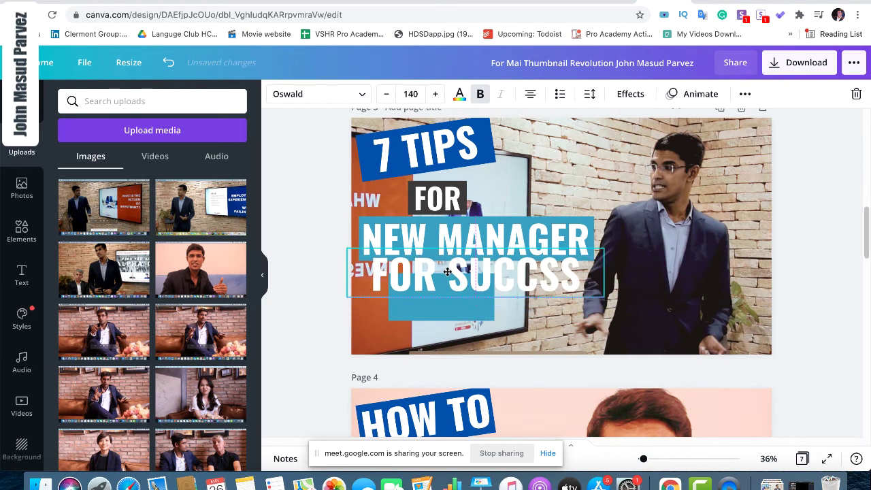
click(437, 310)
drag(385, 300, 360, 298)
drag(493, 299, 594, 299)
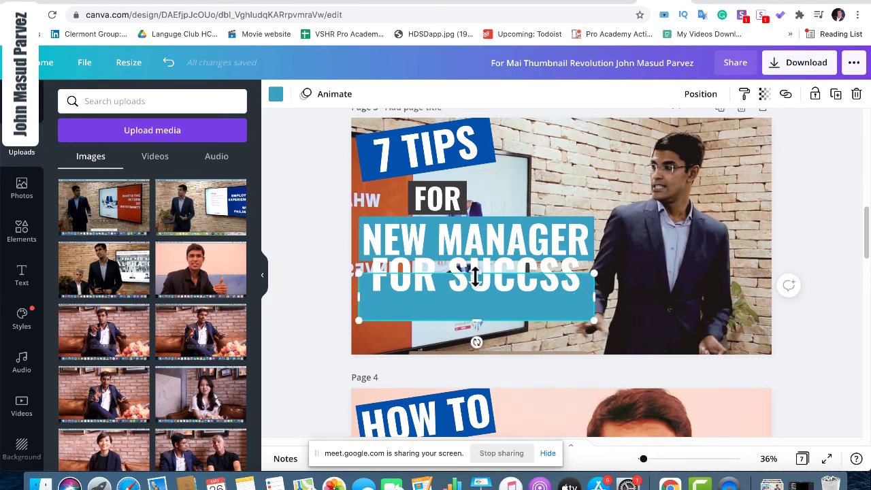
drag(475, 275, 474, 303)
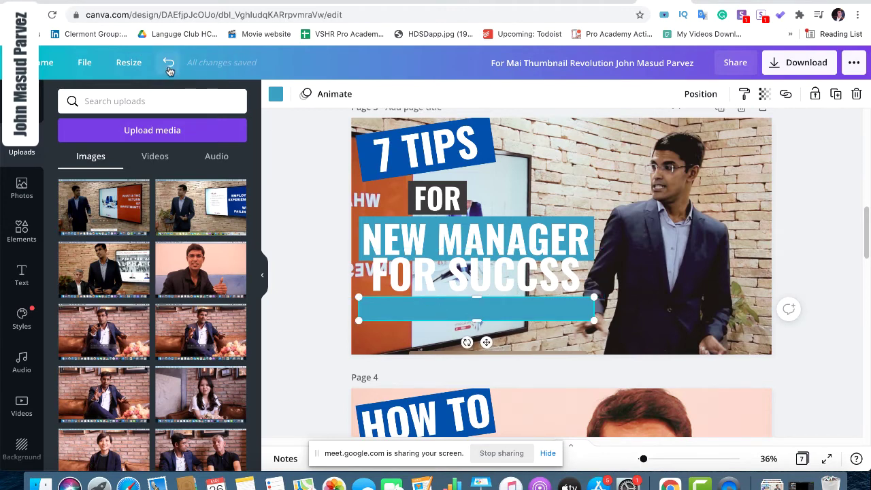
click(169, 65)
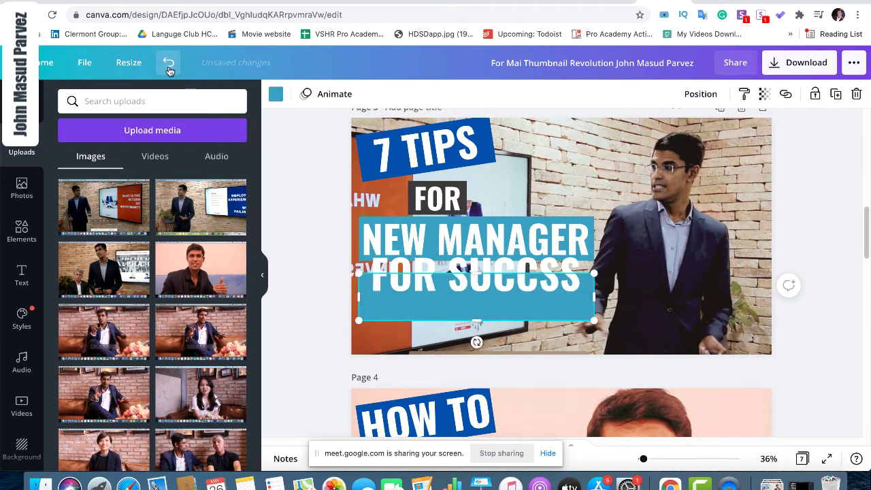
Place the "FOR SUCCSS" text back over the lower blue bar and narrow its text box to fit the words
click(477, 267)
drag(477, 267, 472, 287)
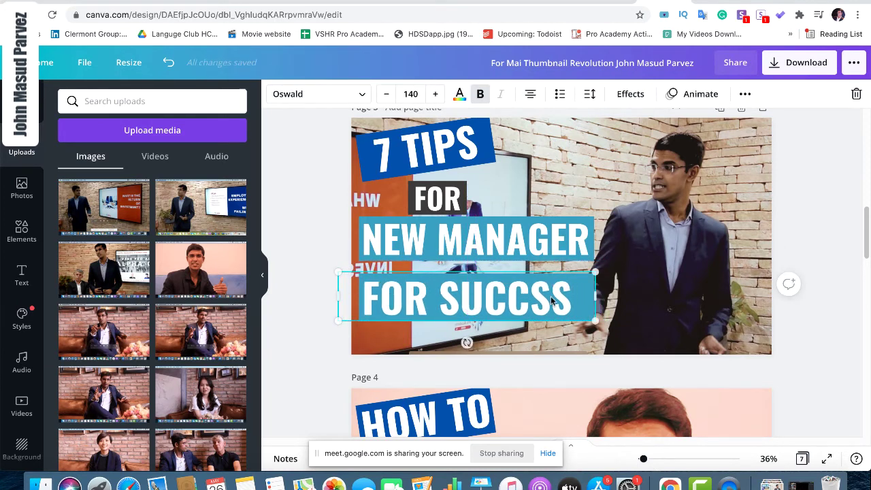
drag(580, 295, 552, 296)
drag(437, 301, 456, 300)
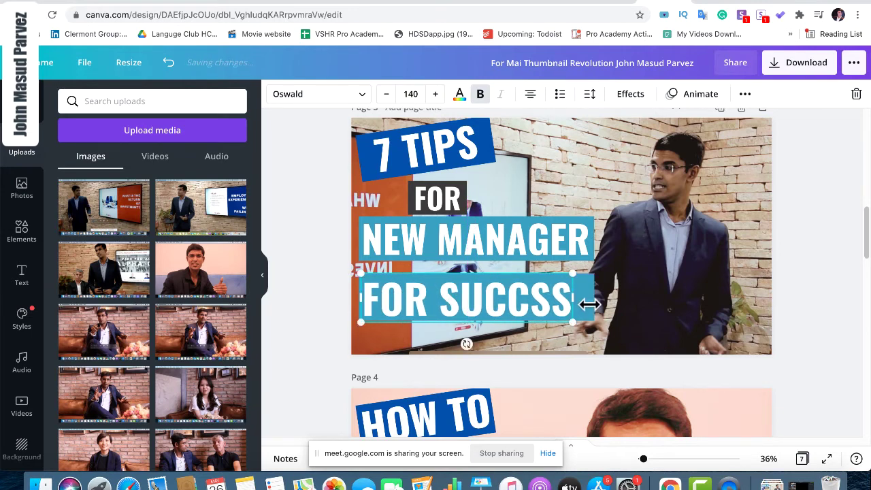
Shorten the lower blue bar on page 3 so it ends just past the "FOR SUCCSS" text
click(624, 290)
click(586, 291)
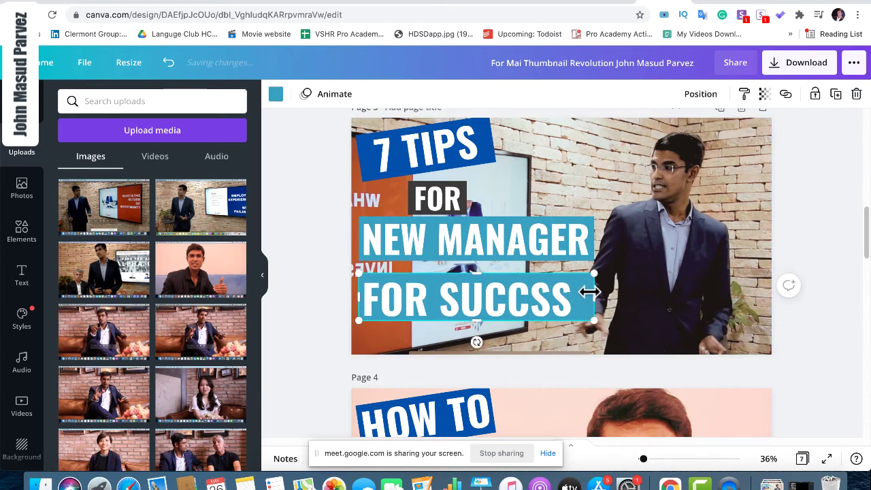
drag(586, 292, 575, 294)
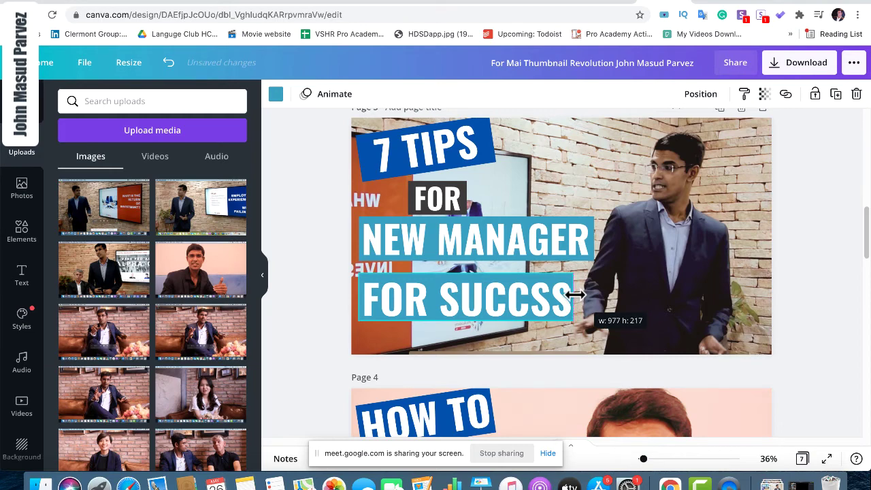
click(552, 341)
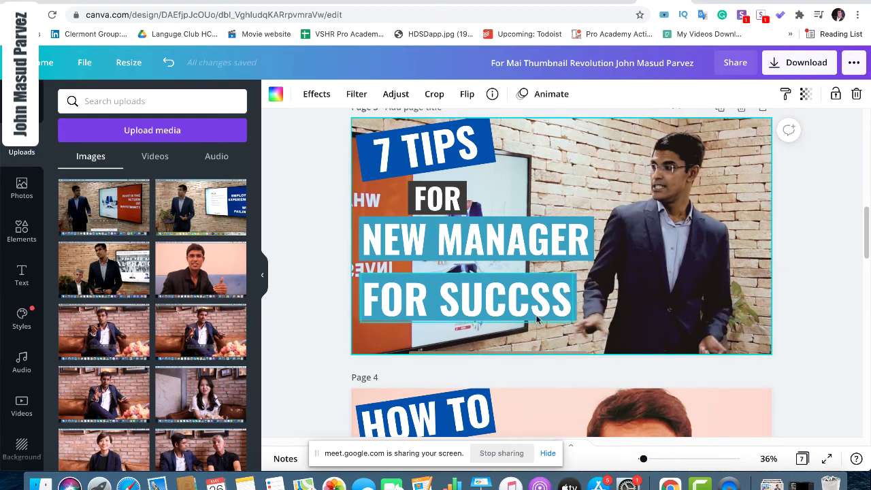
scroll(477, 287, down, 3)
scroll(477, 287, up, 5)
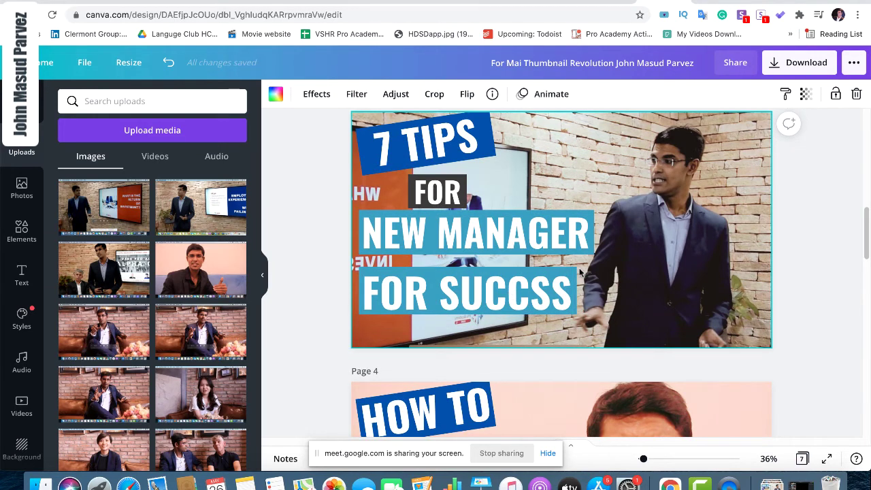
scroll(640, 221, up, 1)
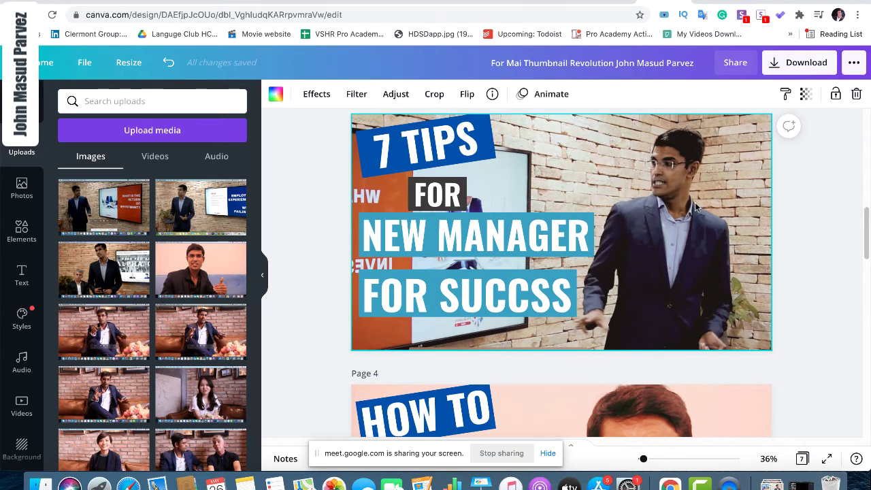
Switch to the YouTube channel page and open the video "Tips for new managers - 5 crucial tips on leadership for first time managers"
click(289, 34)
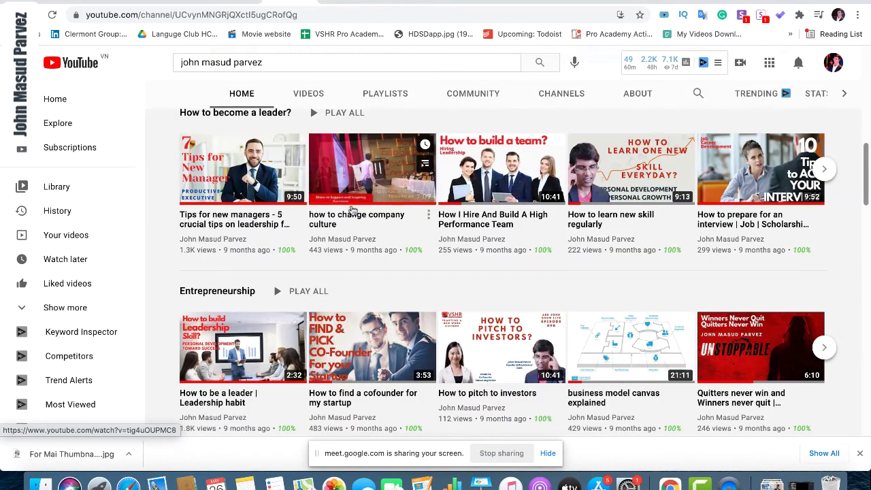
click(354, 203)
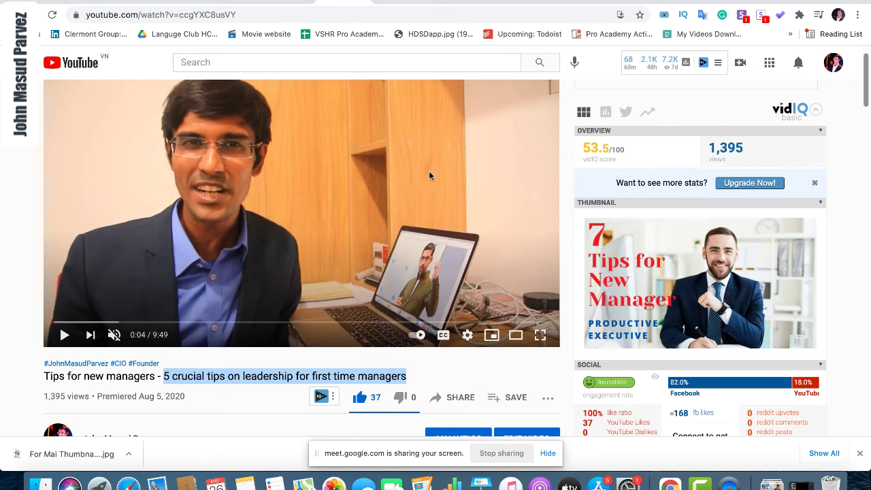
scroll(429, 171, down, 3)
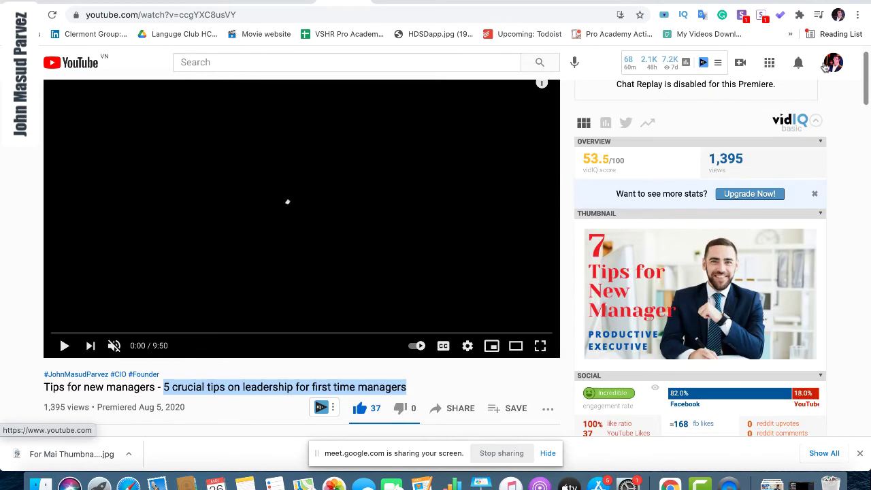
Switch the YouTube account to the channel with 2,540 subscribers that owns the video
click(836, 63)
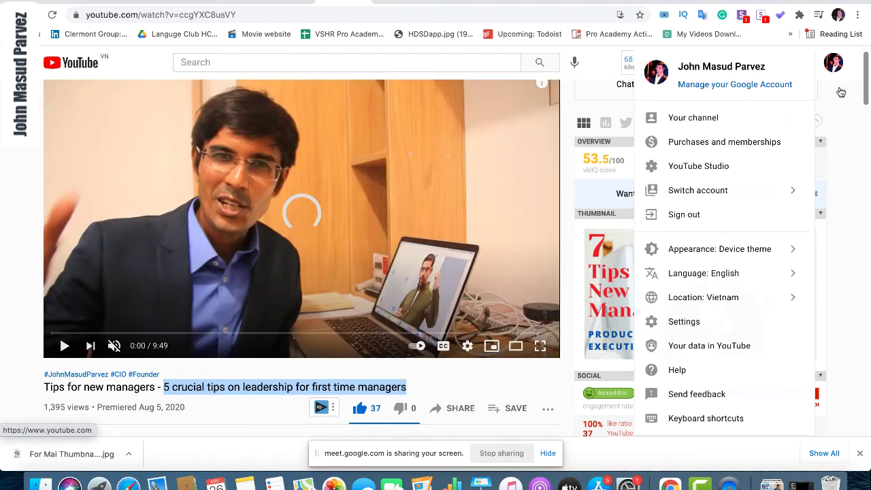
click(750, 197)
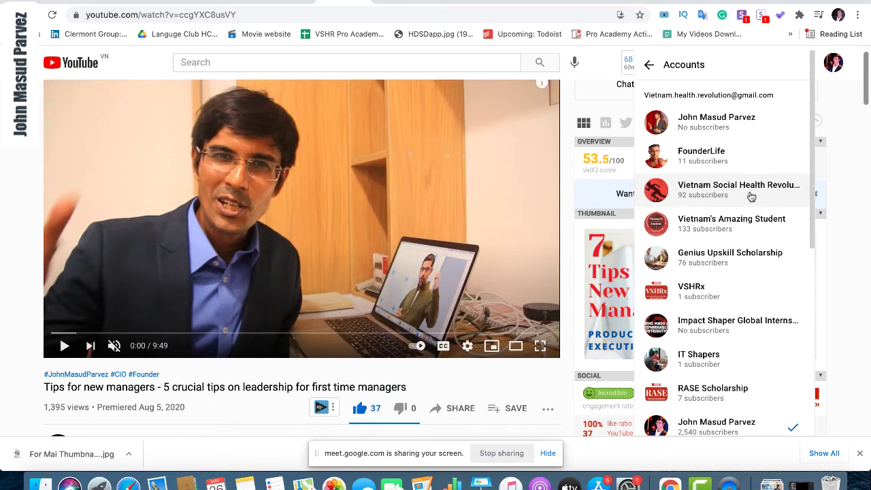
scroll(723, 211, down, 1)
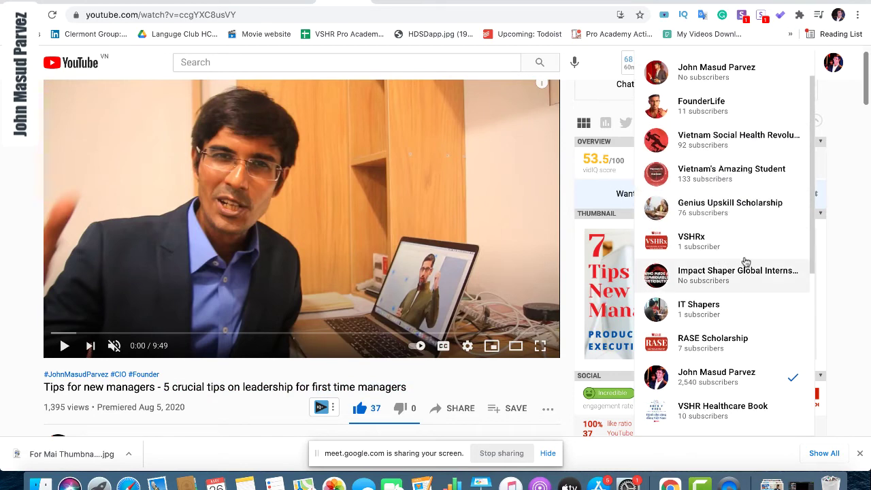
scroll(744, 256, down, 1)
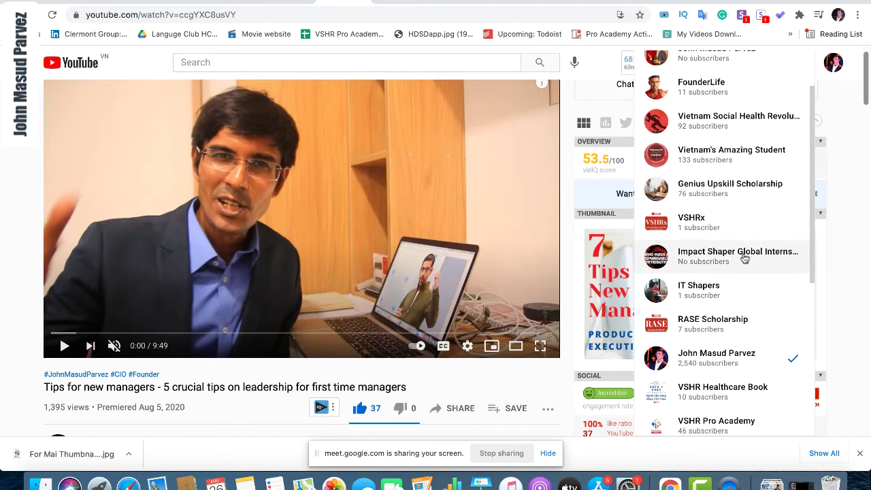
click(710, 363)
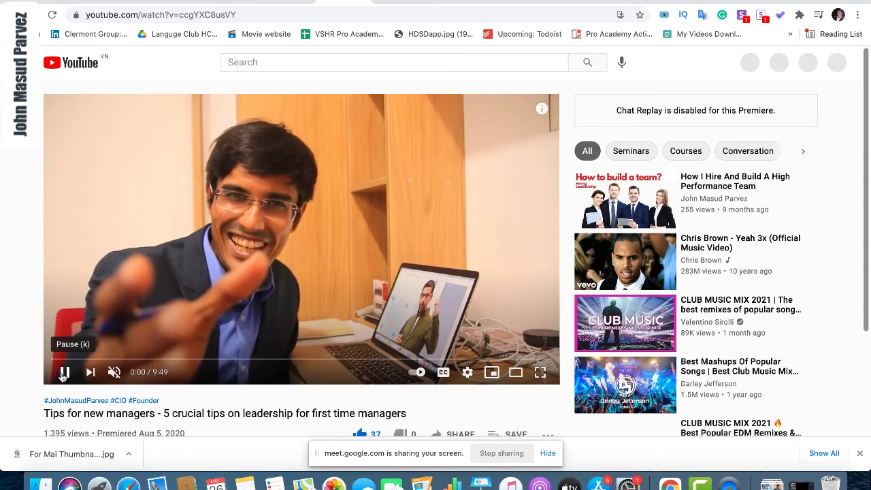
Pause the new managers video and open it for editing in YouTube Studio
click(63, 373)
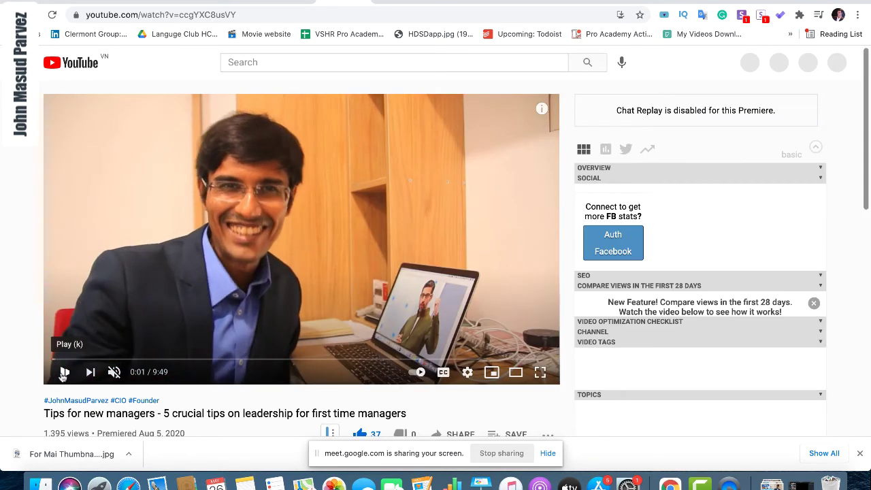
scroll(221, 342, down, 3)
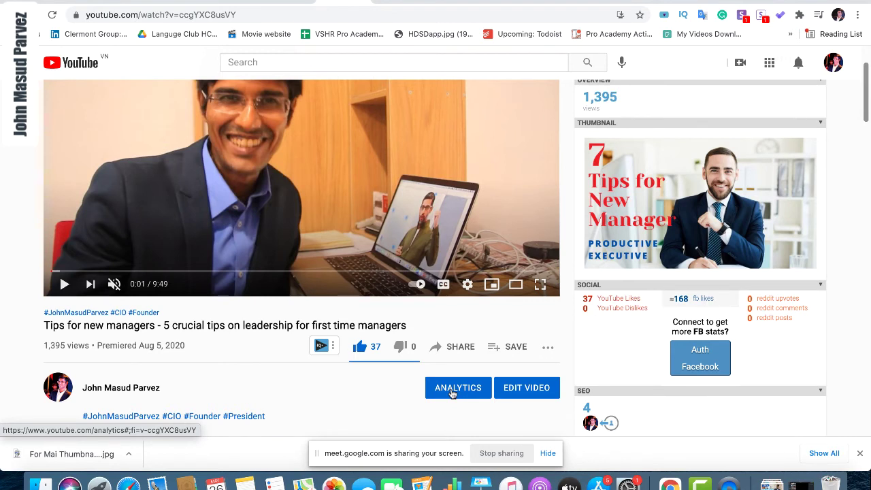
click(507, 388)
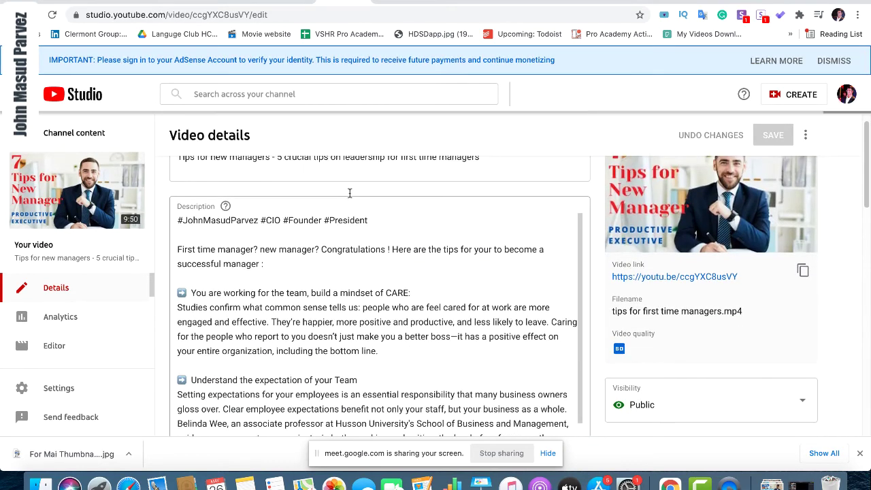
Replace the video's custom thumbnail with the new "7 TIPS FOR NEW MANAGER" image and save the changes
scroll(387, 255, down, 6)
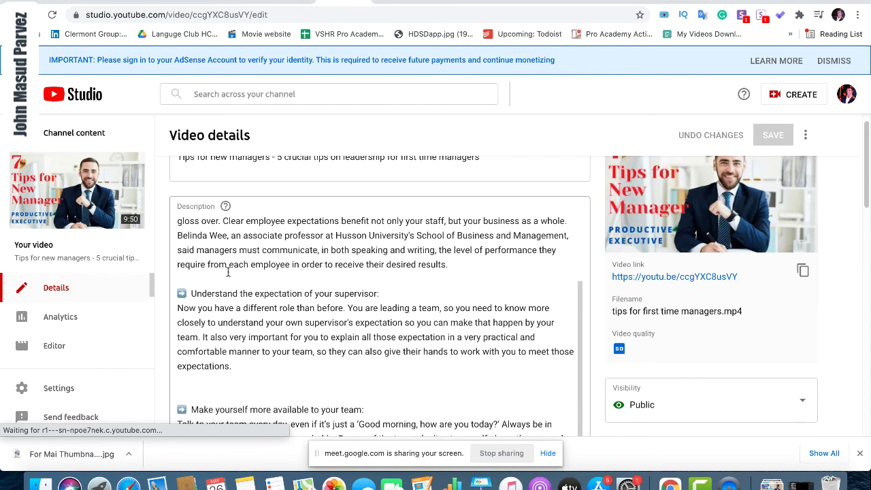
scroll(228, 271, down, 10)
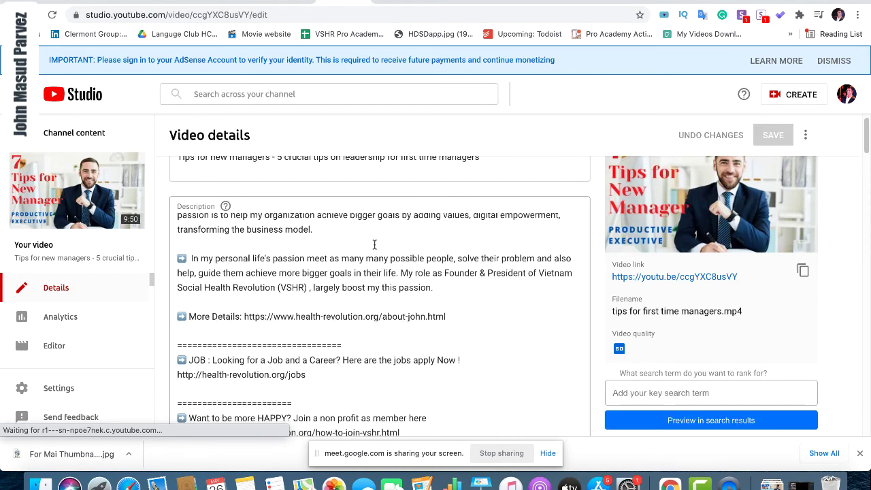
scroll(273, 270, down, 10)
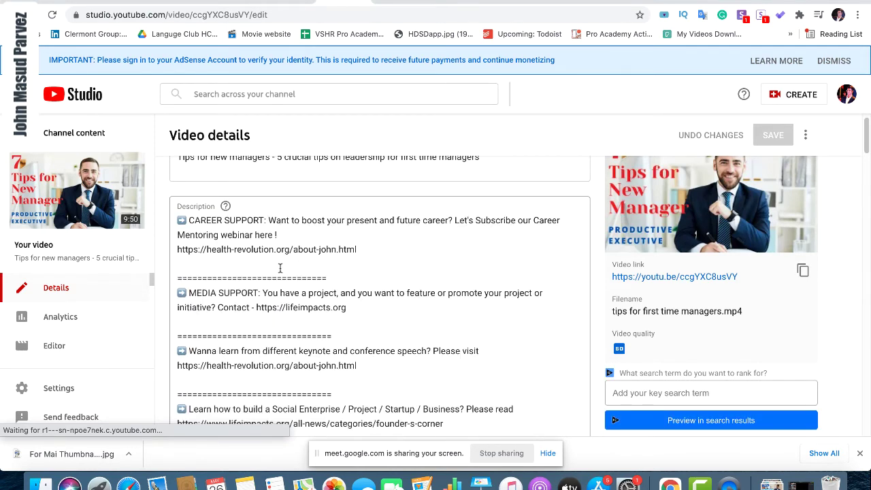
scroll(278, 270, down, 3)
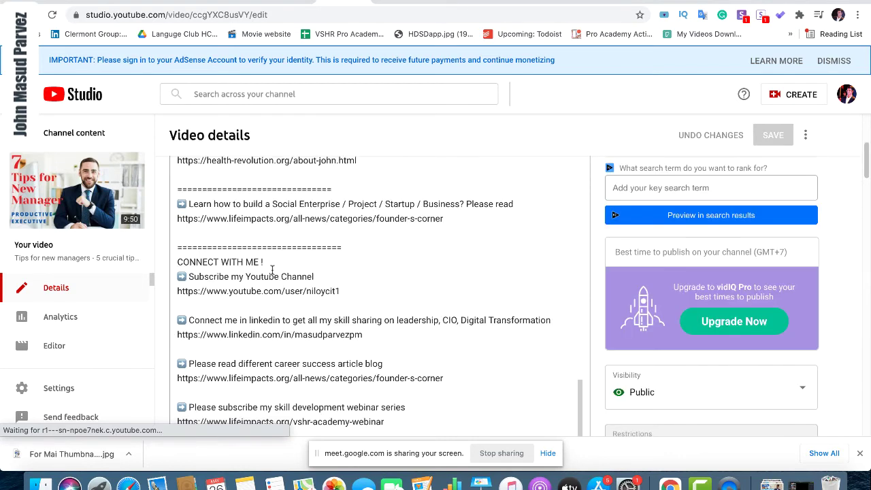
scroll(272, 270, down, 10)
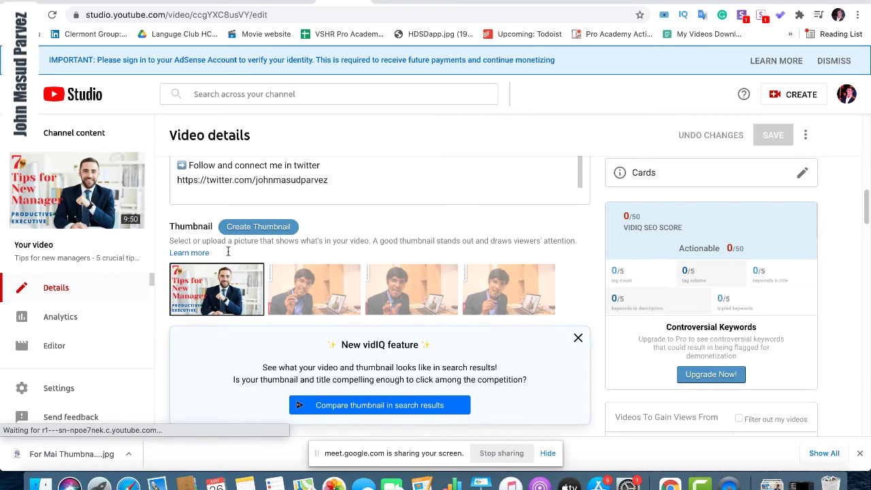
mouse_move(252, 281)
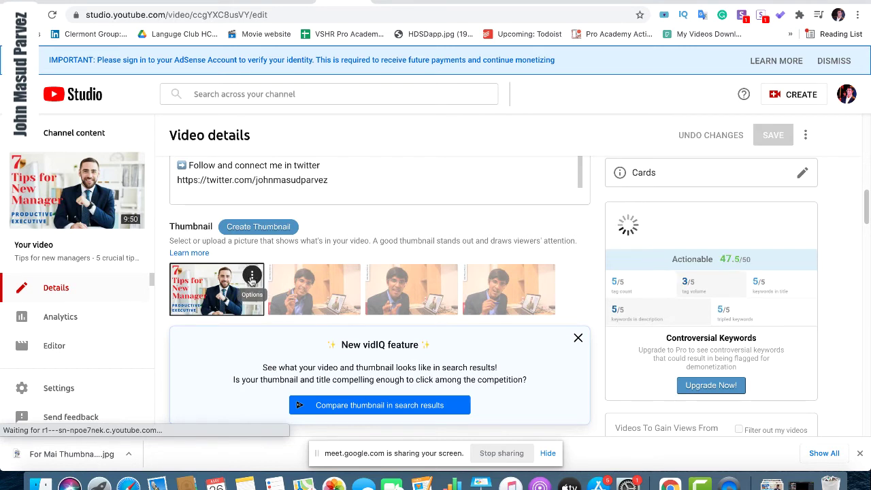
click(253, 275)
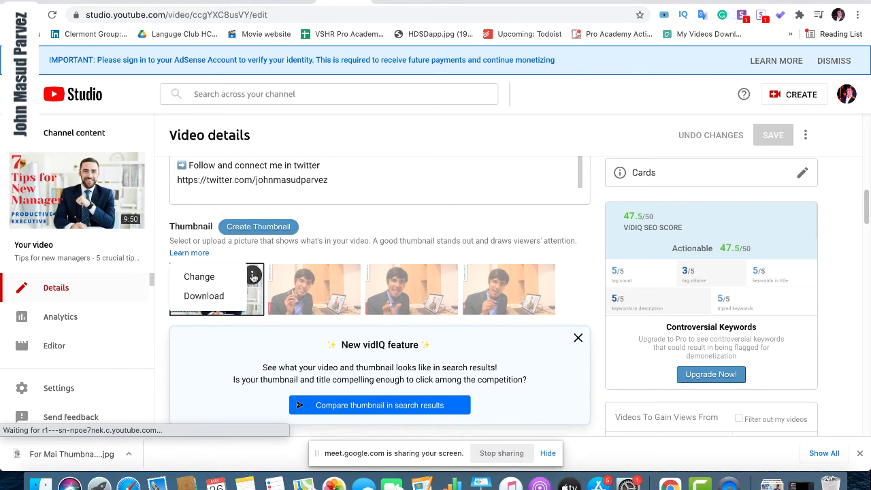
click(215, 278)
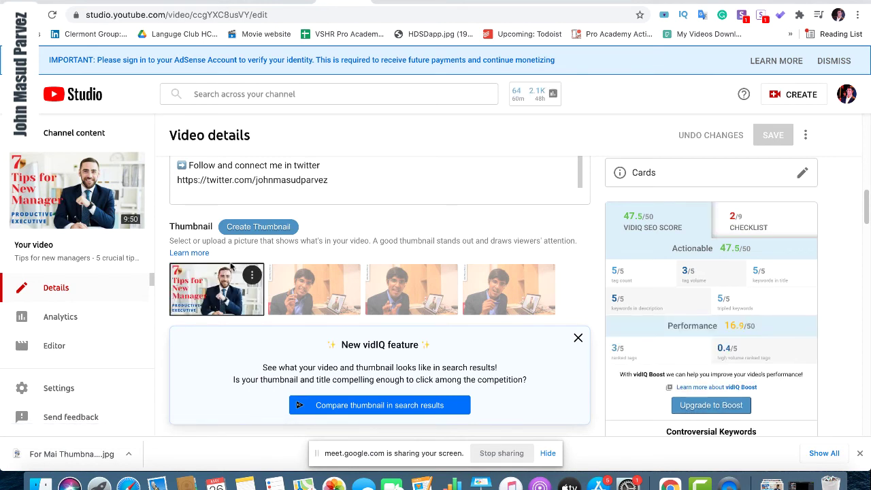
double_click(338, 70)
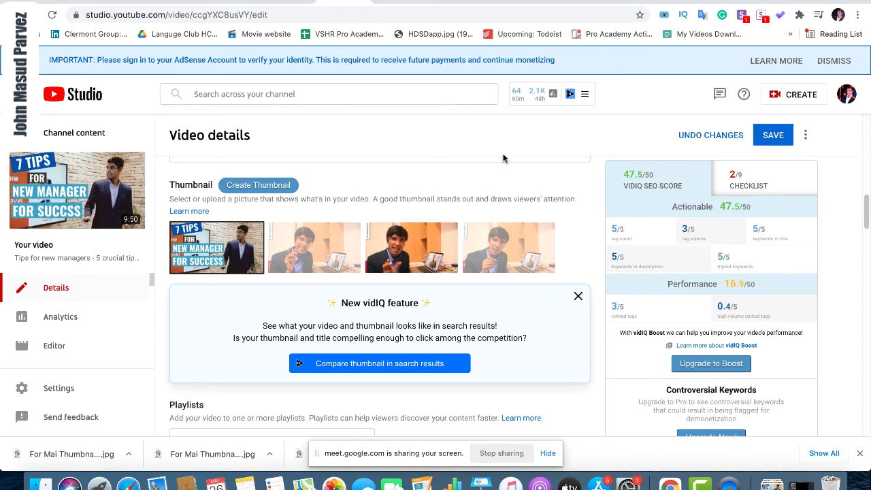
scroll(554, 253, up, 10)
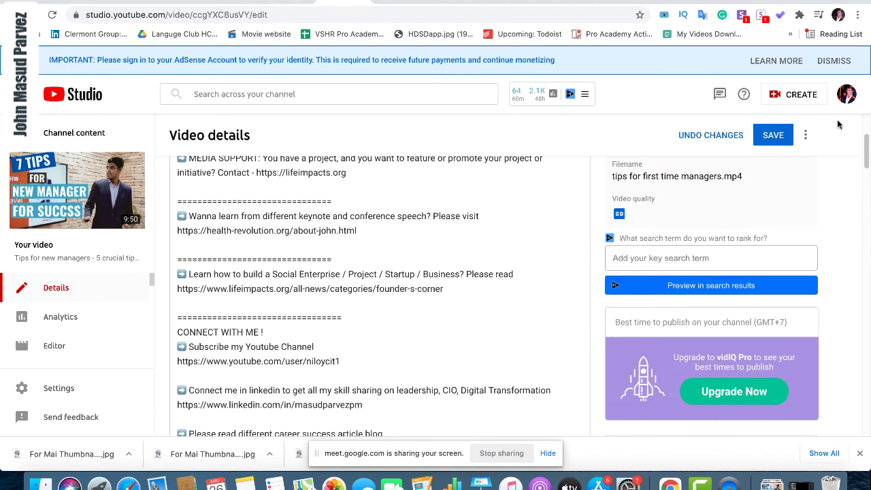
click(776, 137)
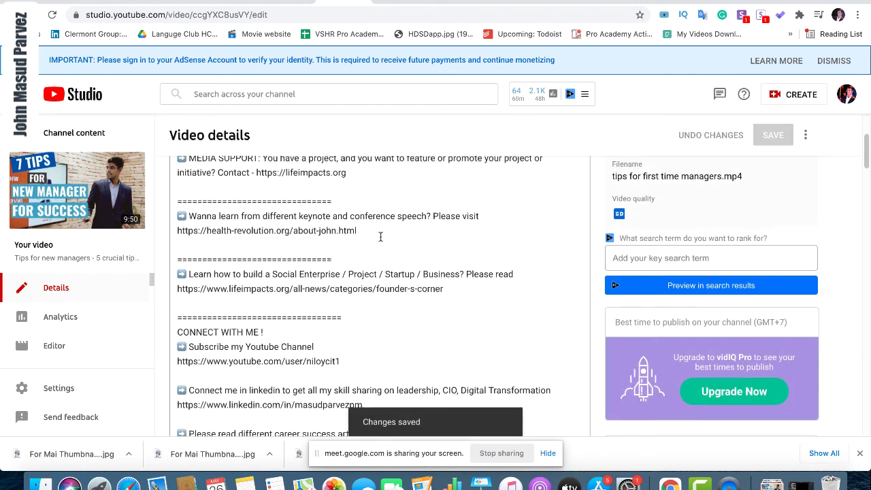
Go through the open YouTube and Canva pages and return to the Google Meet call
click(221, 4)
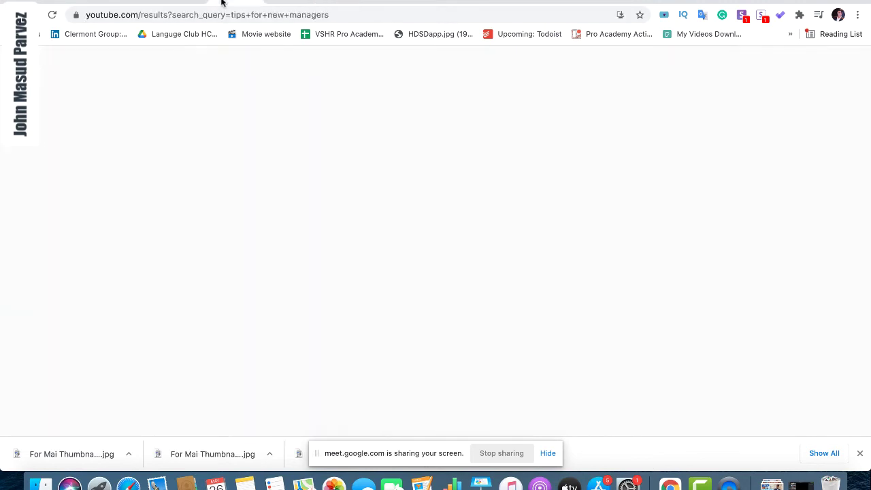
click(278, 1)
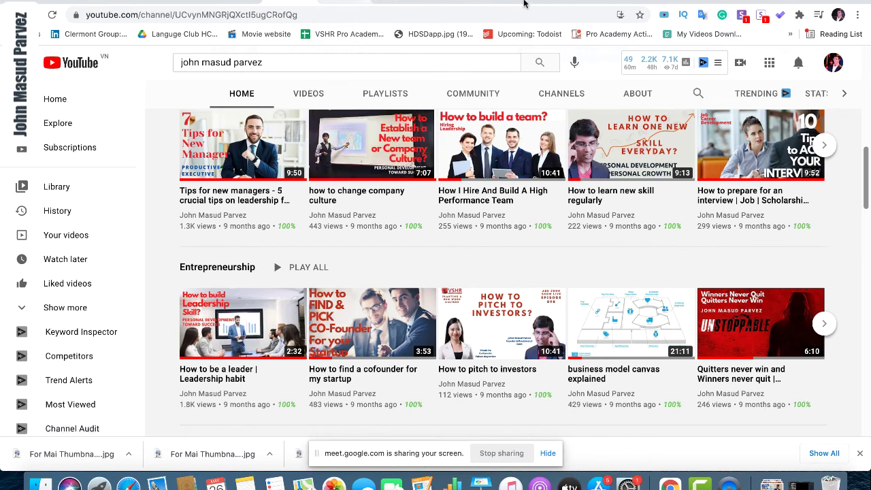
click(602, 2)
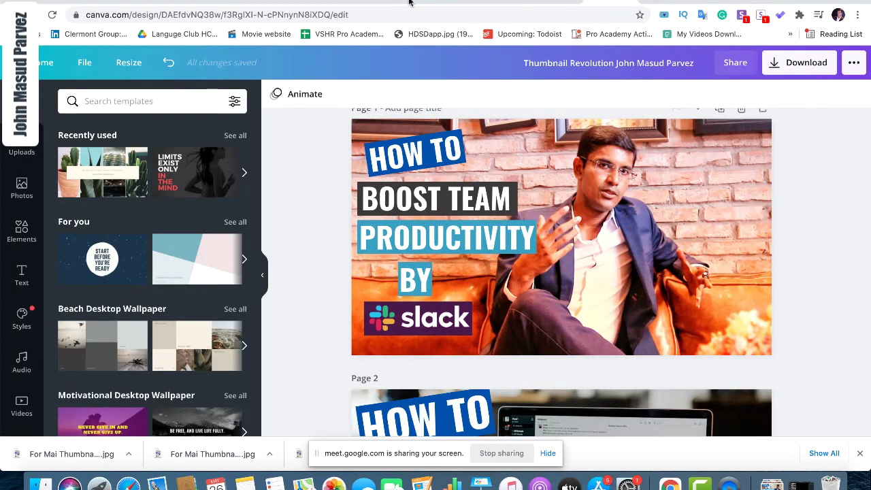
click(118, 2)
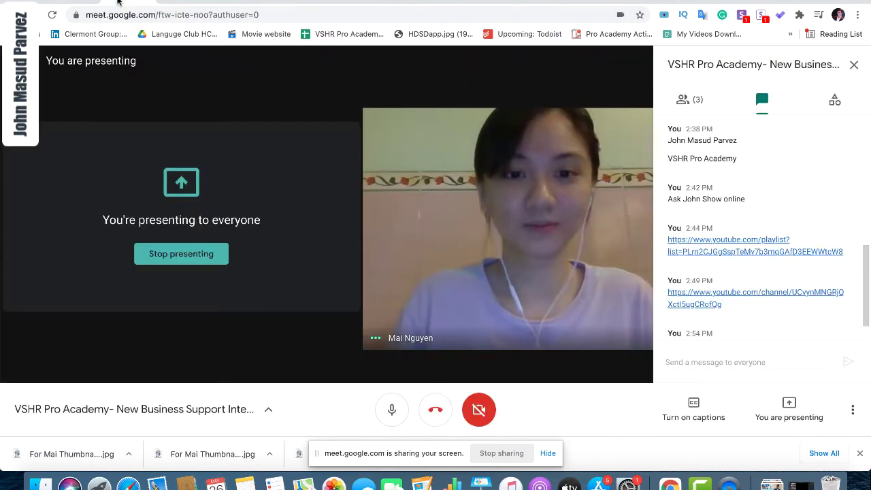